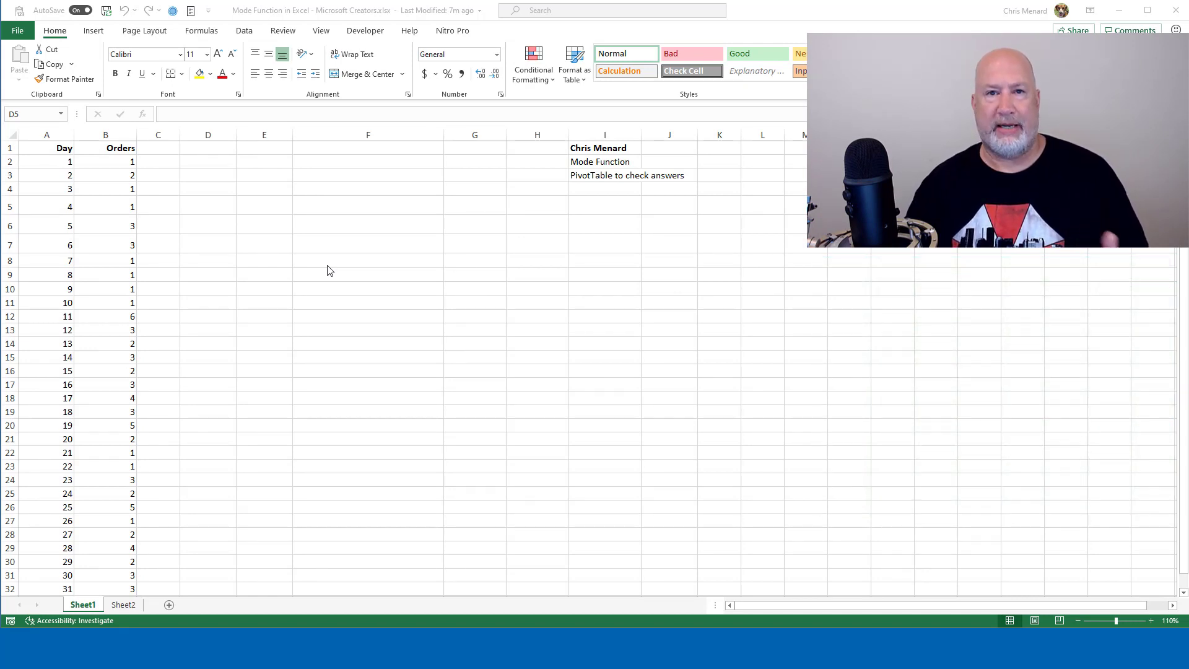
Review the Day and Orders entries, checking the order counts for days 2 and 5.
click(45, 160)
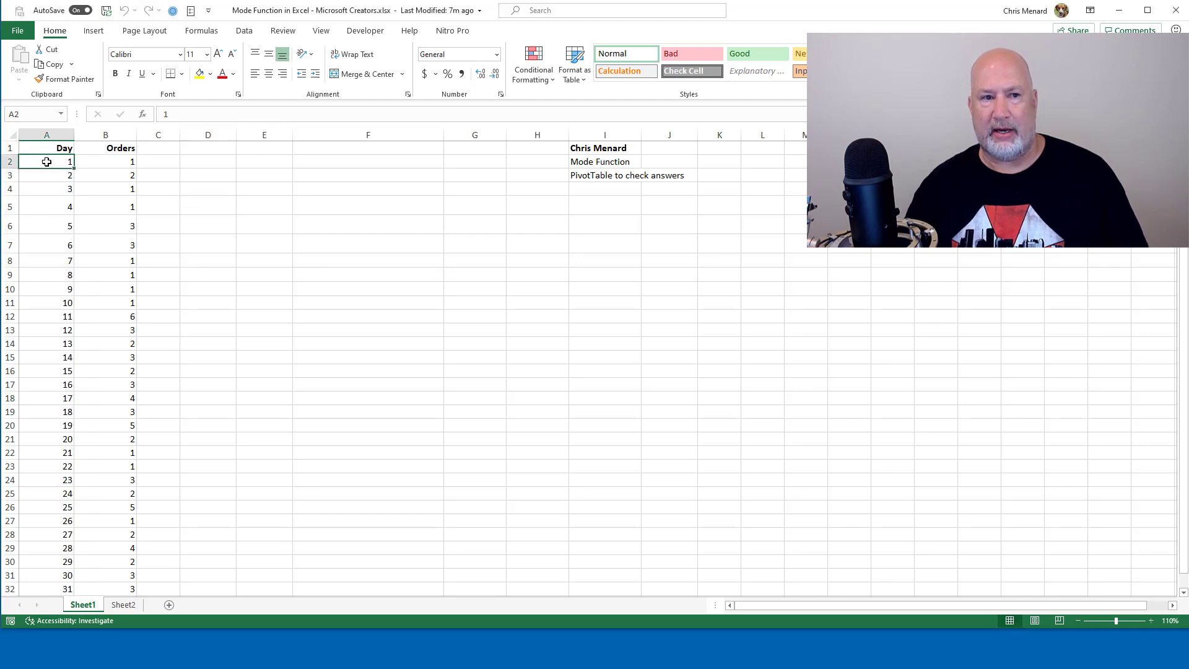
scroll(49, 247, down, 6)
scroll(52, 274, up, 6)
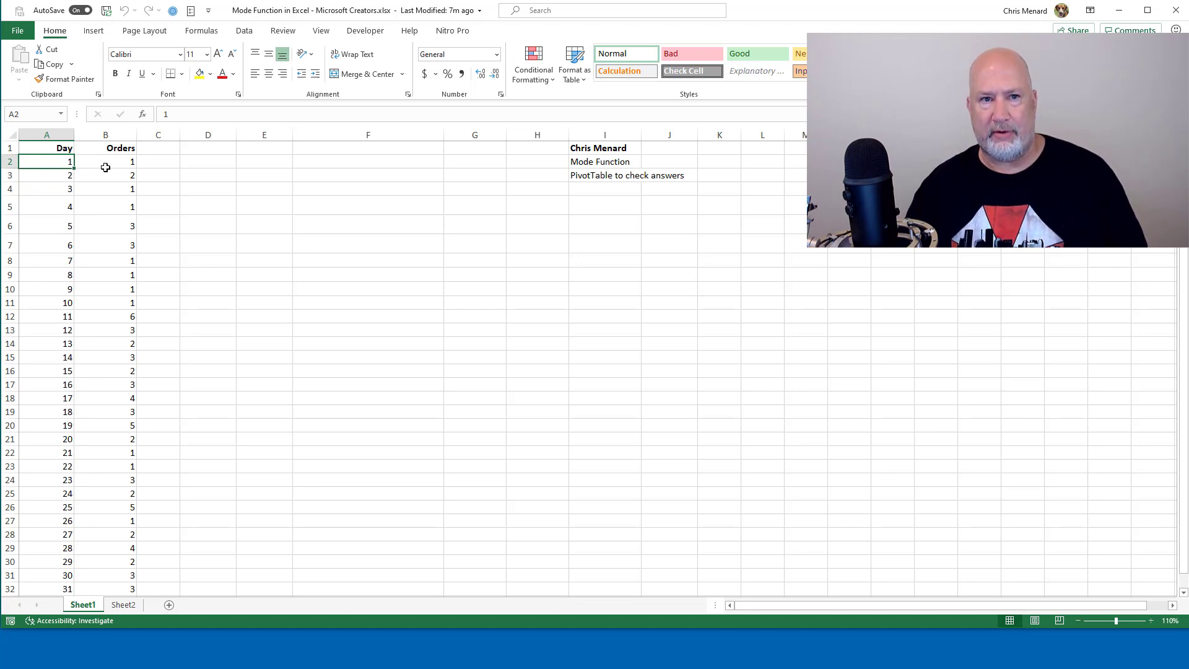
click(53, 178)
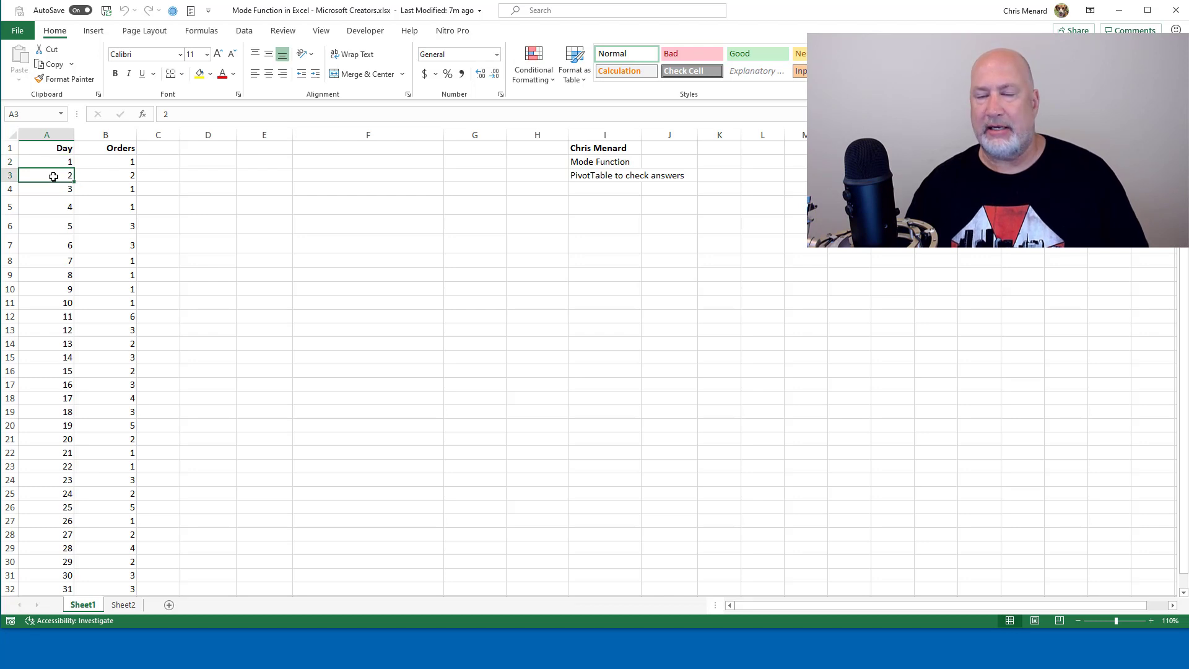
click(112, 178)
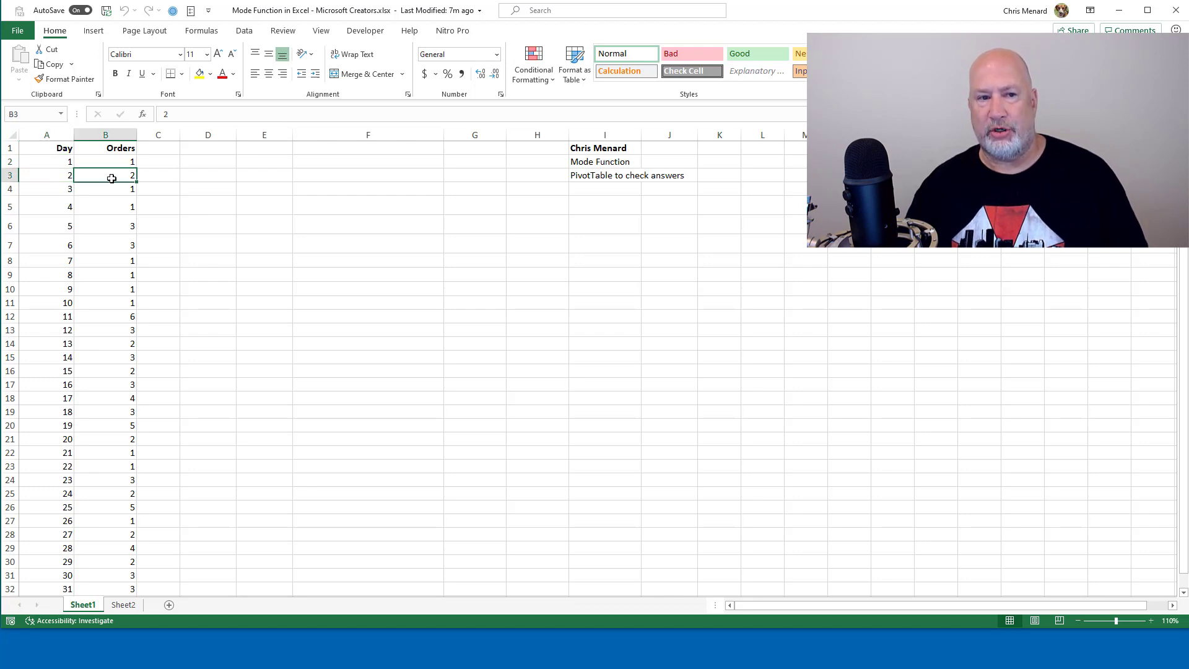
click(50, 227)
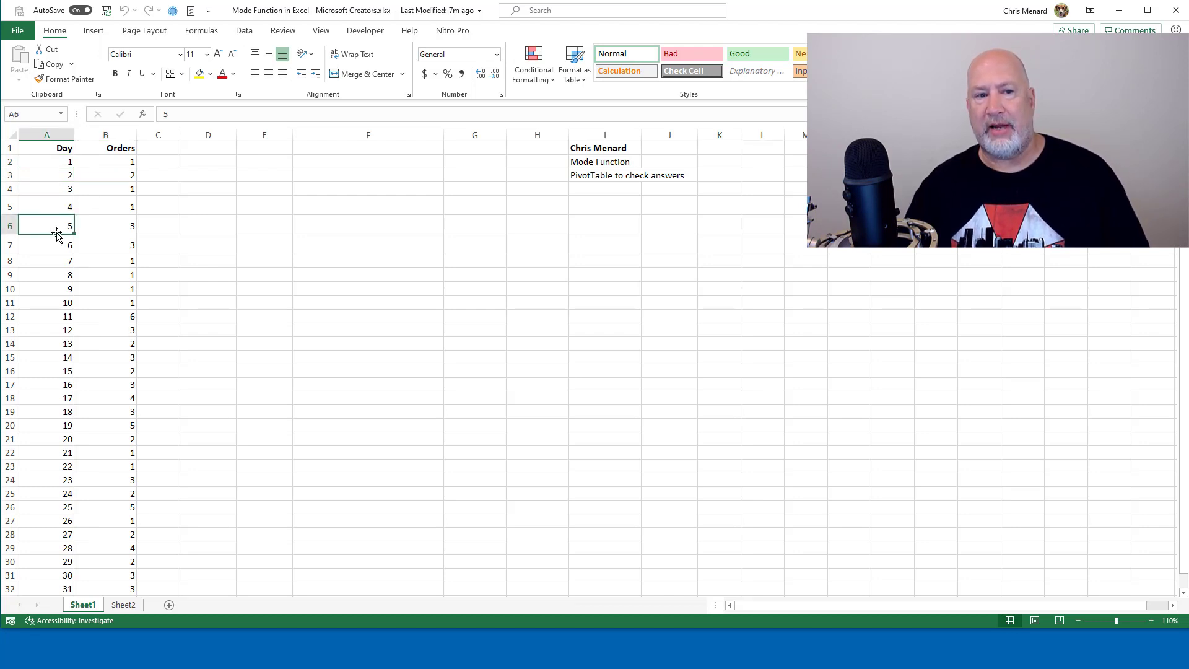
click(97, 226)
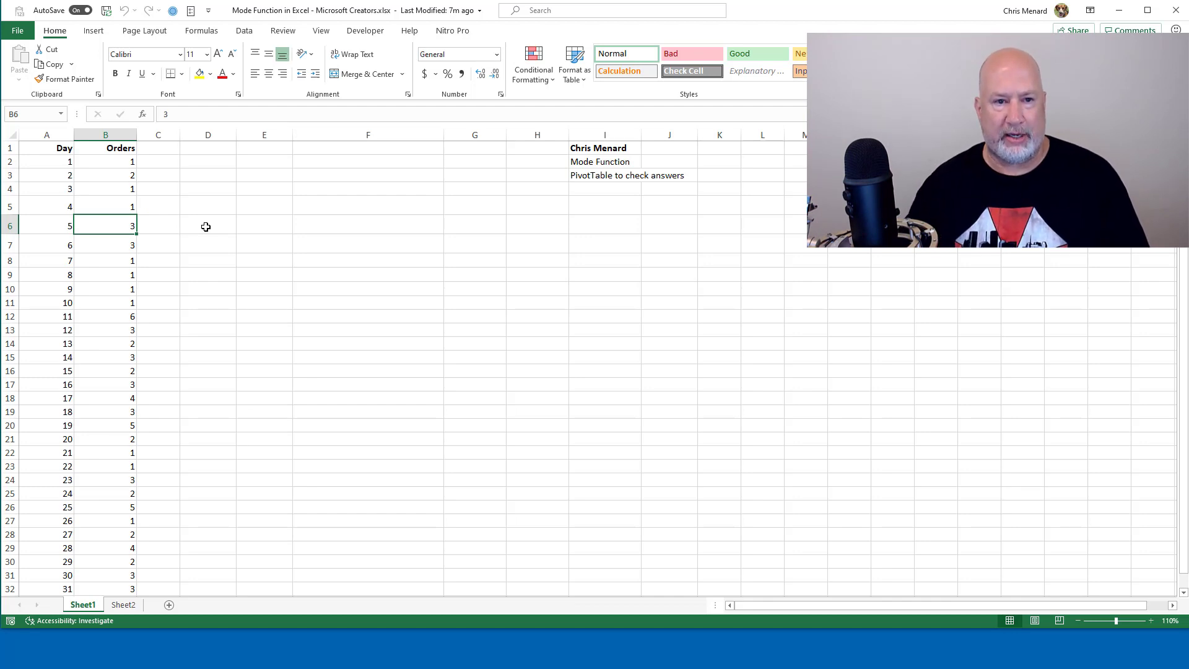
Enter =MODE(B2:B32) in E6 so it returns 1.
click(267, 223)
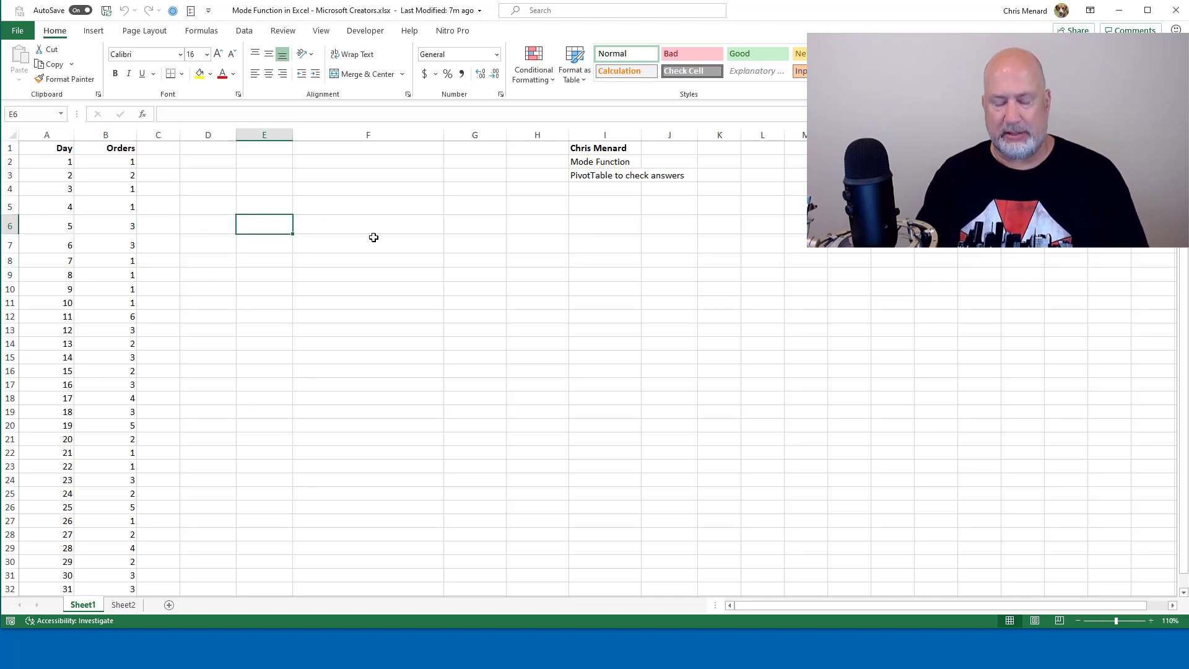
text(=mode)
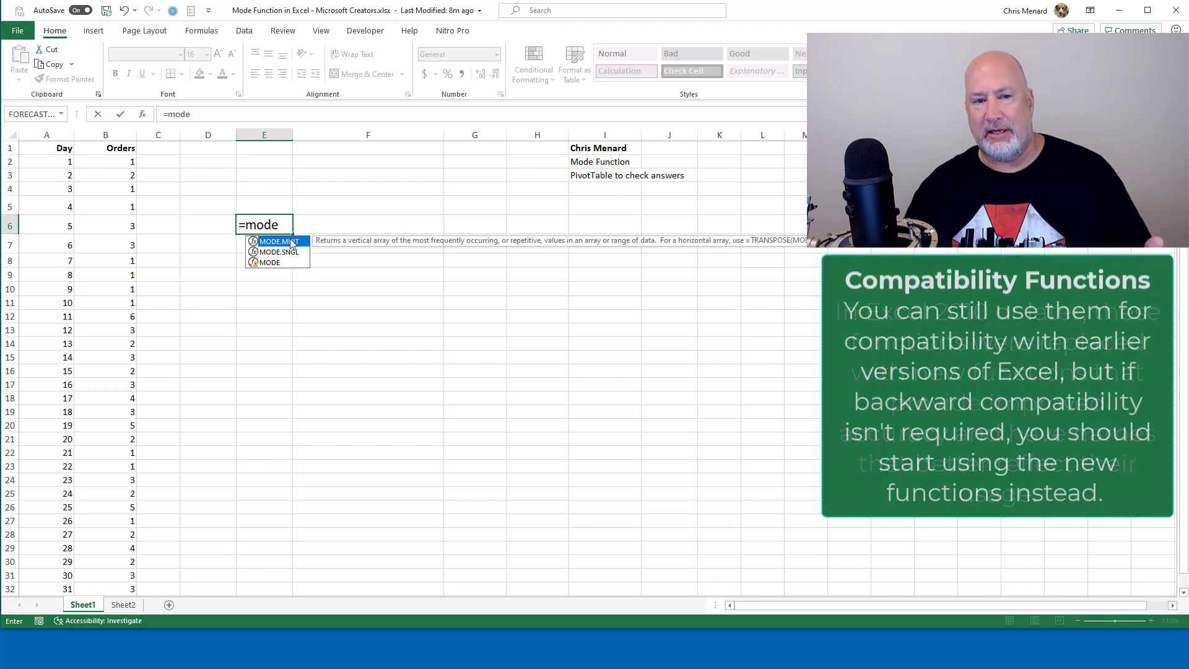
double_click(270, 262)
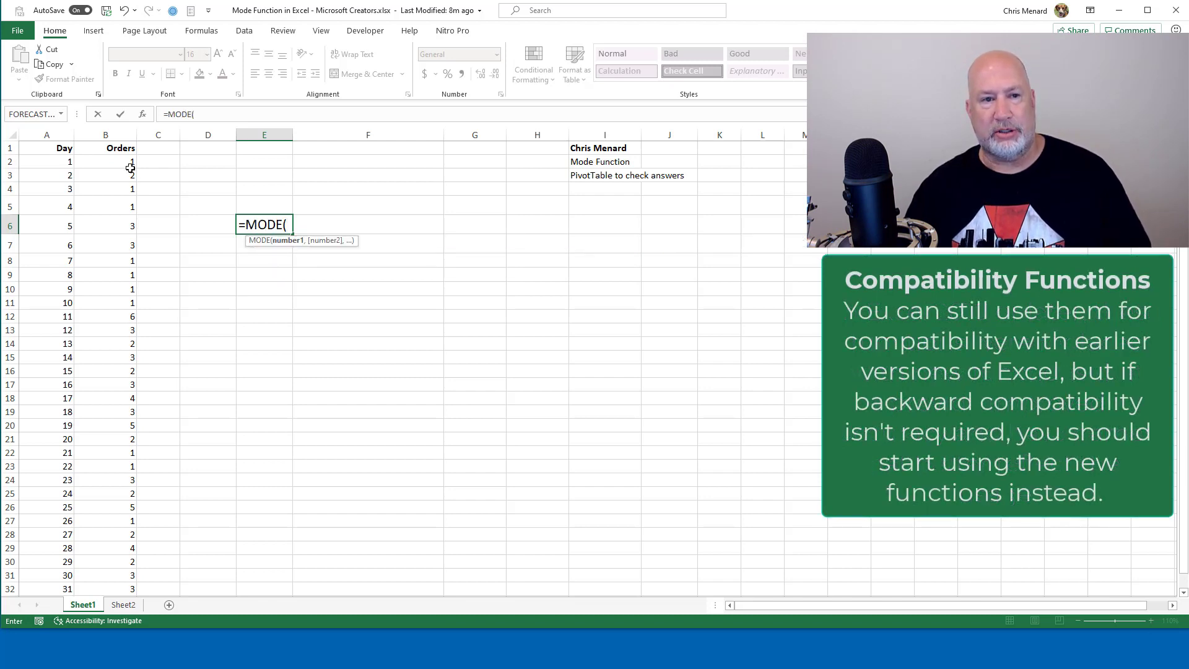
drag(131, 162, 109, 446)
key(Return)
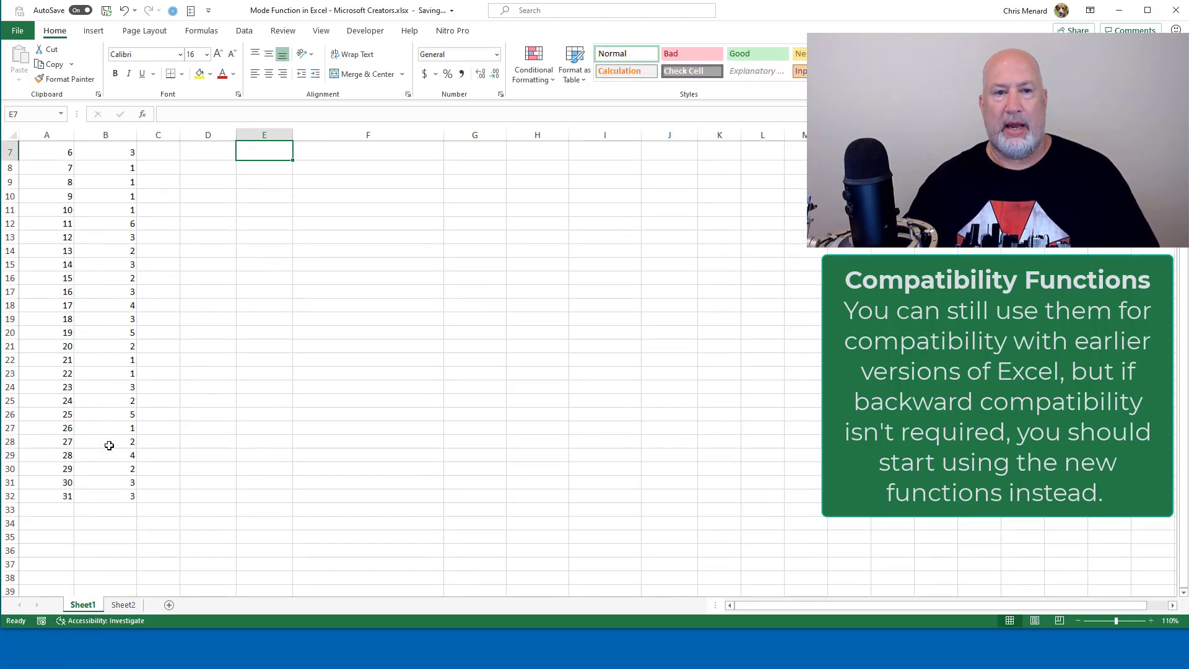
scroll(109, 446, up, 1)
click(269, 227)
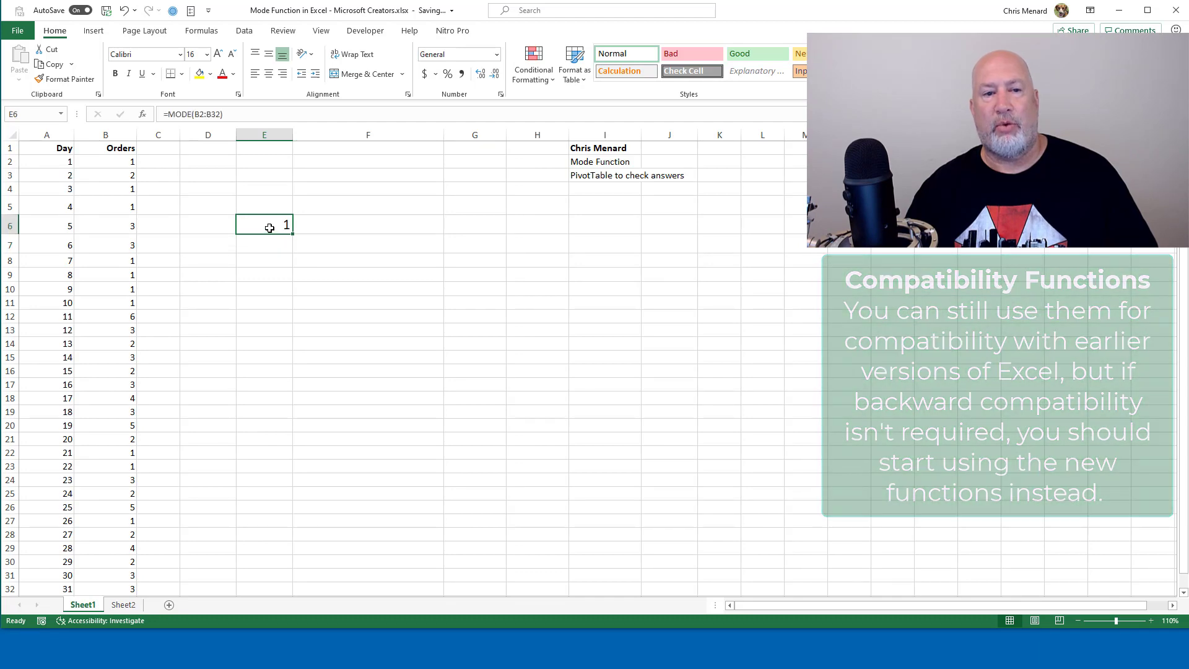
Enter =FORMULATEXT(E6) in F6 to show the MODE formula as text.
click(327, 227)
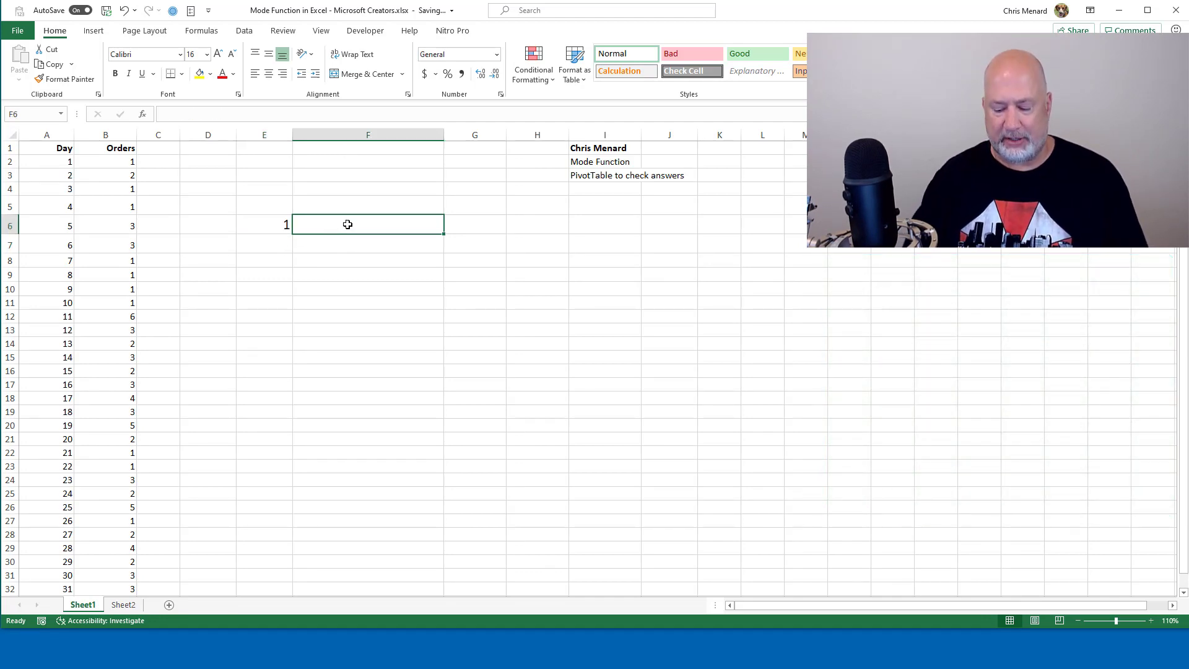
text(=form)
key(Tab)
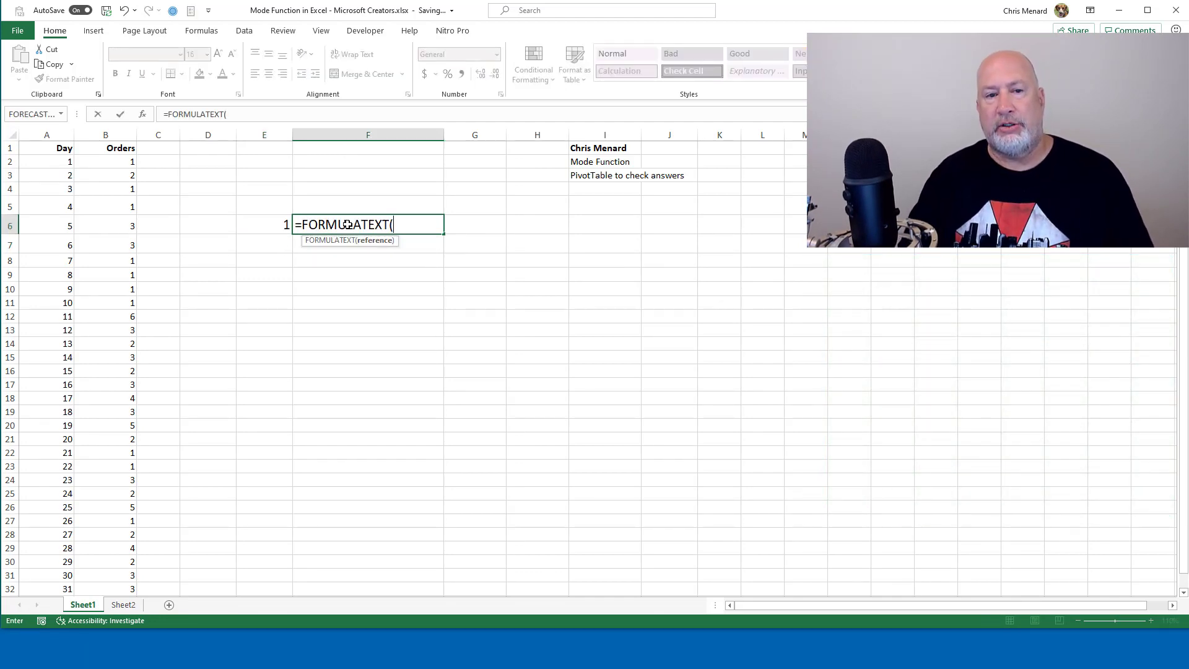
key(Left)
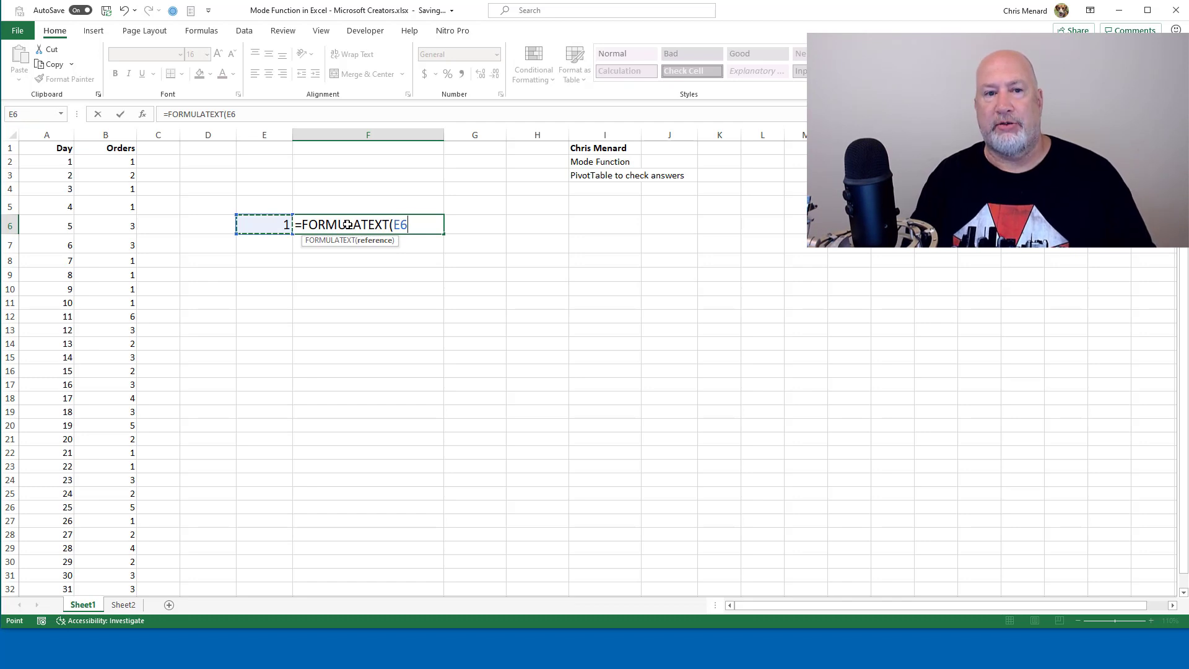
key(Return)
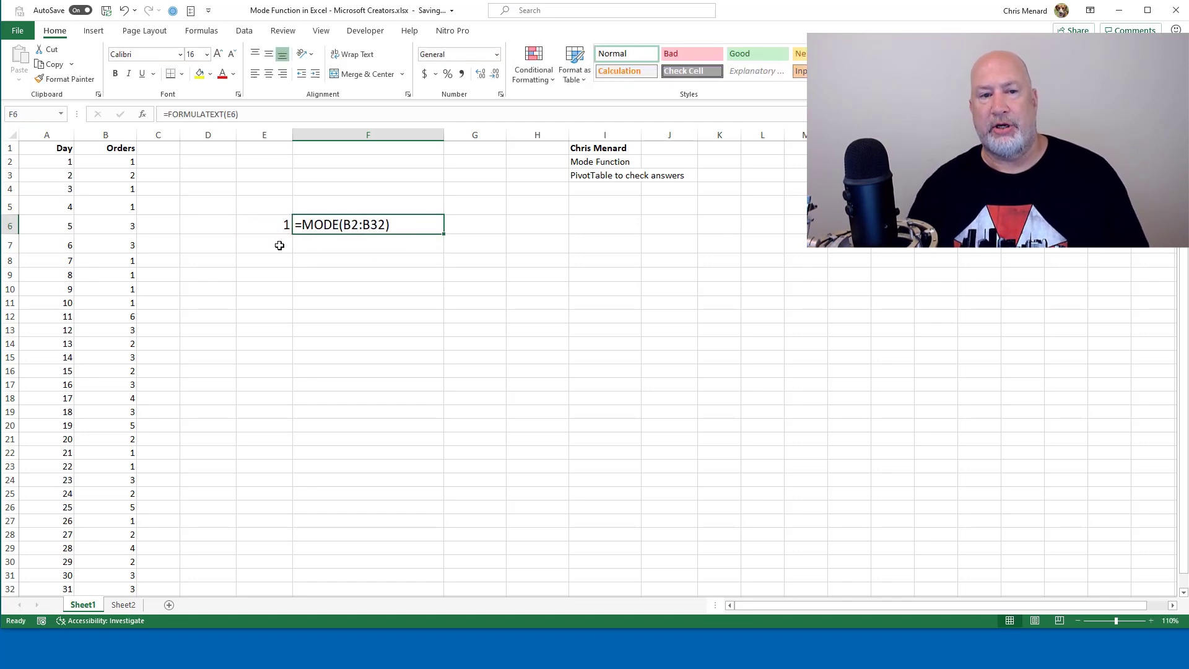
Enter =MODE.SNGL(B2:B32) in E7, returning 1.
click(279, 245)
text(=mode)
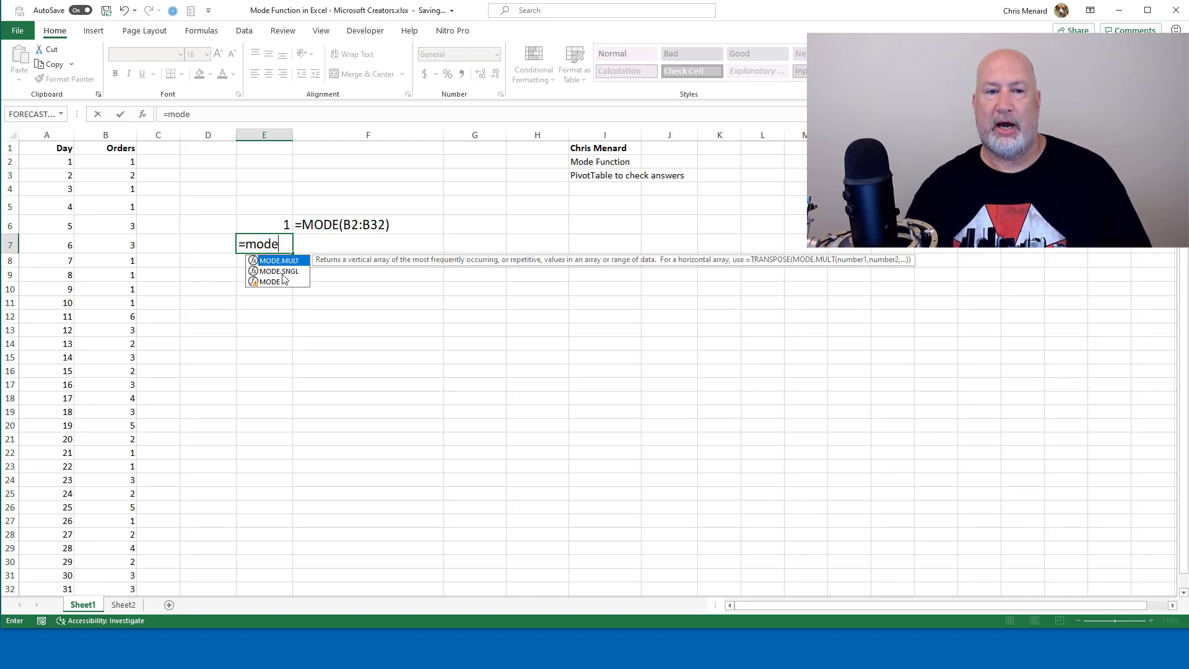
key(Down)
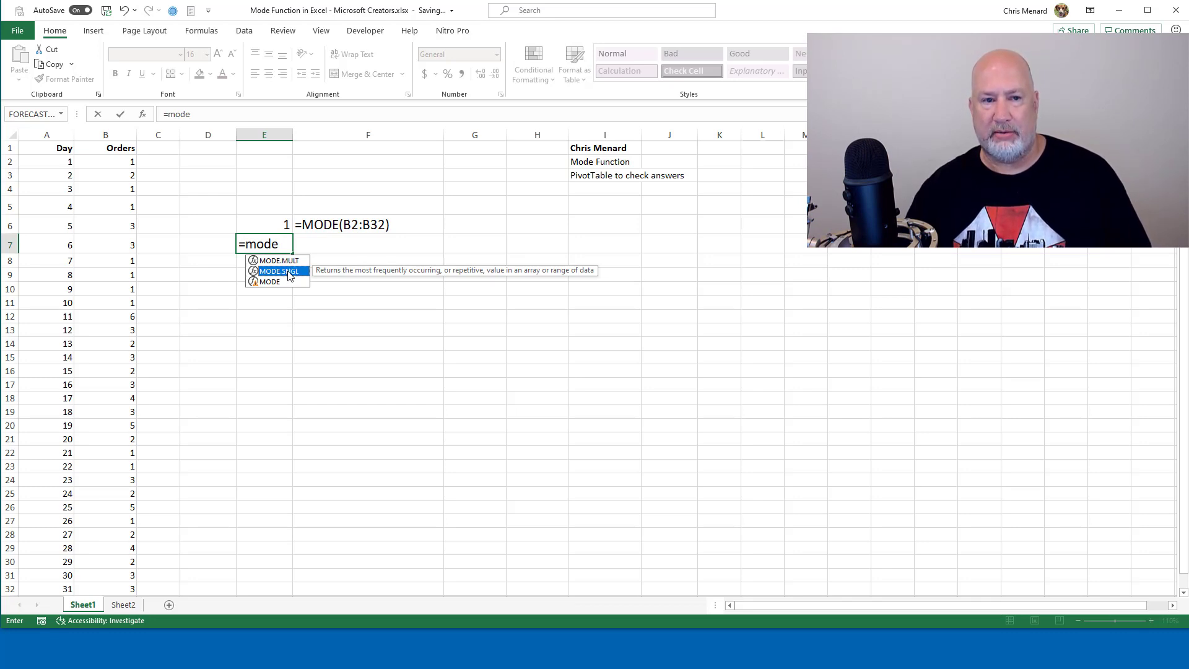
double_click(289, 274)
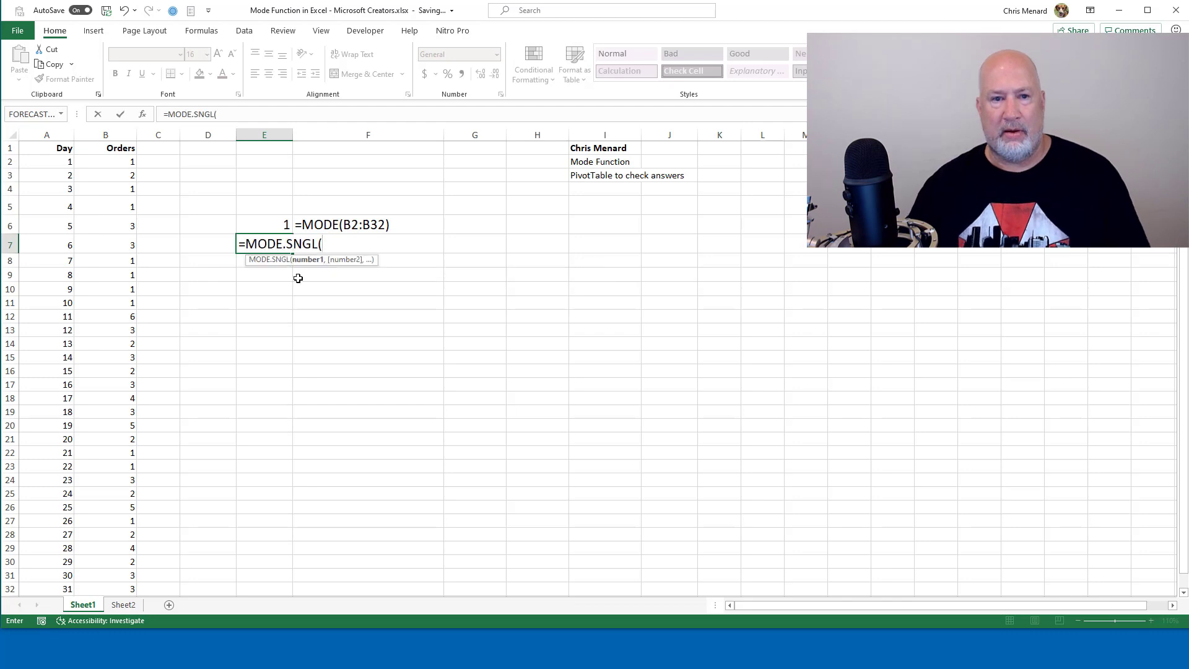
text(b2:B32)
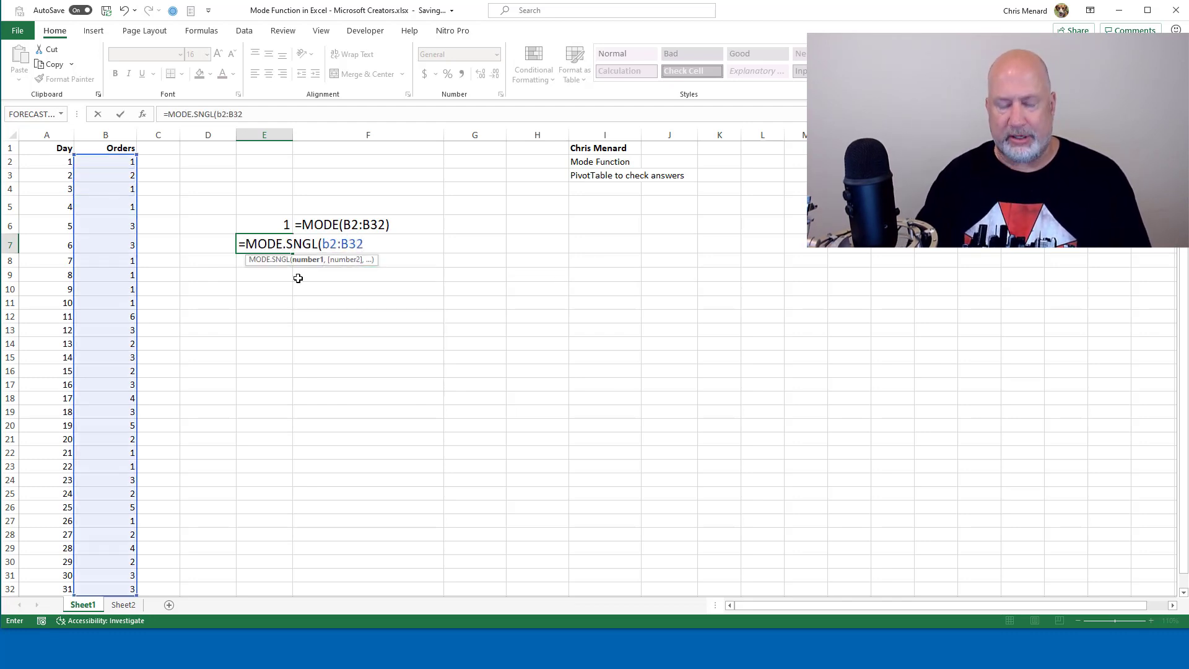
key(Return)
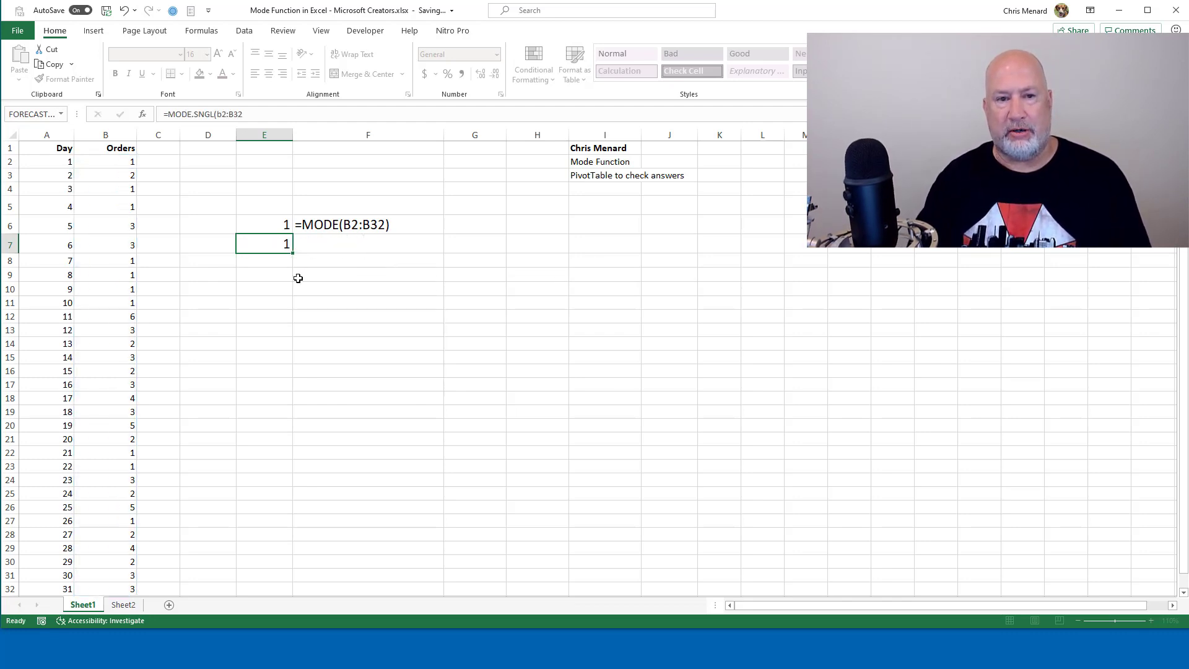
key(Up)
Fill the FORMULATEXT formula down to F8, then clear the resulting #N/A from F8.
drag(415, 225, 446, 276)
click(323, 263)
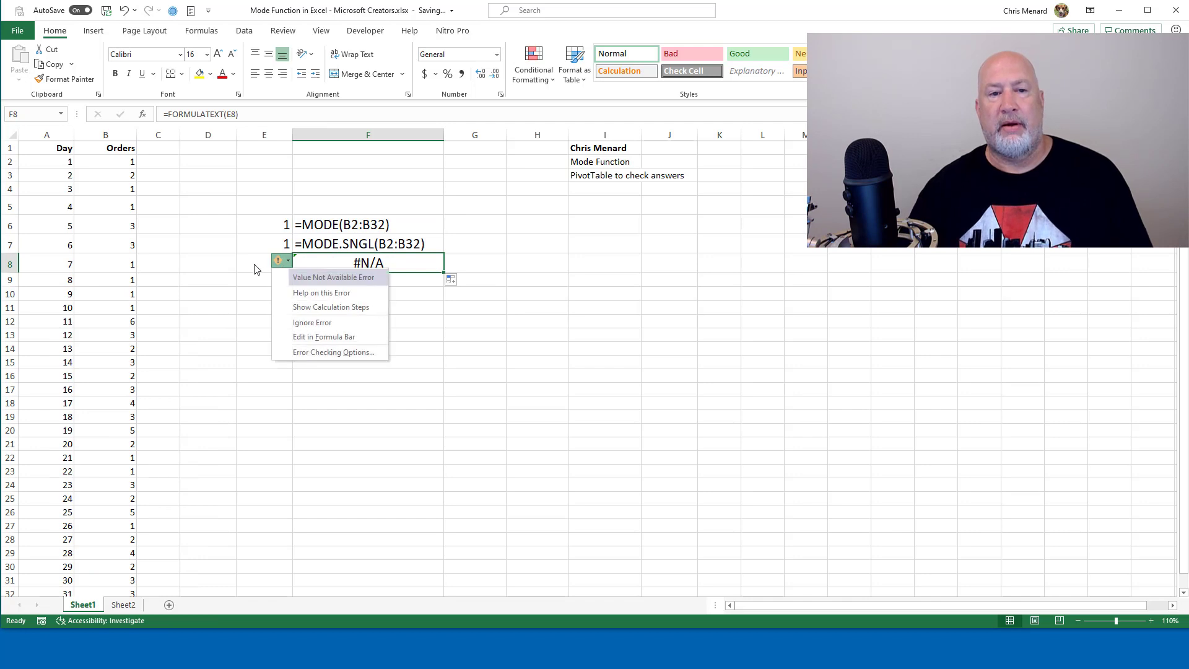
click(260, 264)
click(338, 267)
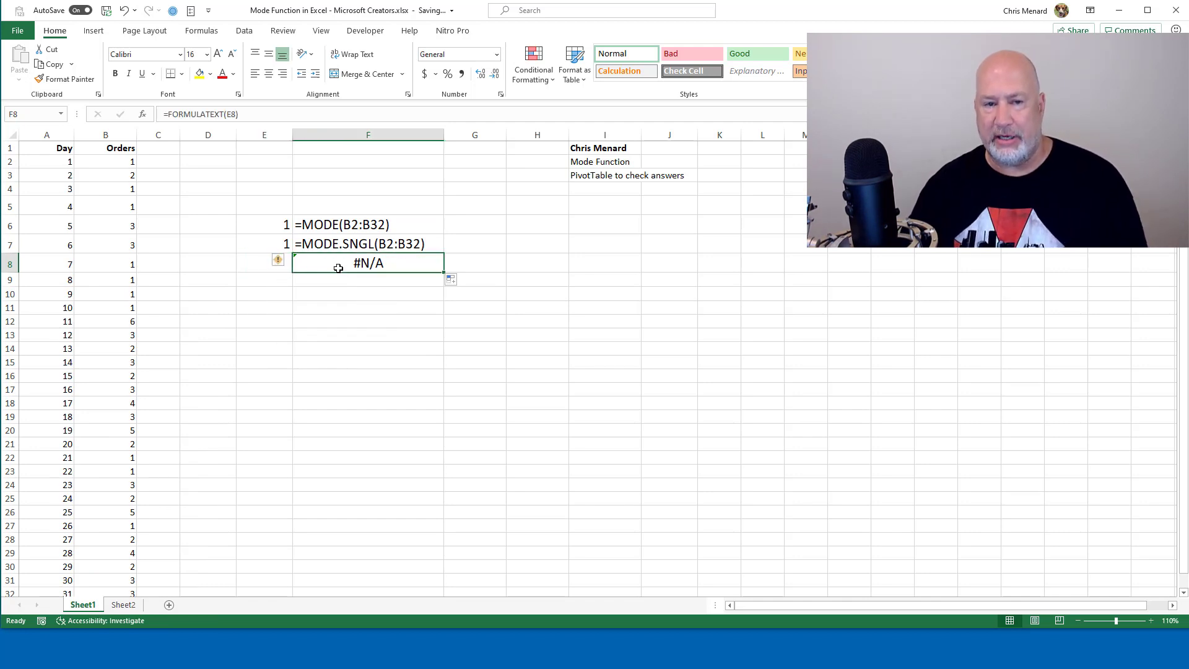
key(Delete)
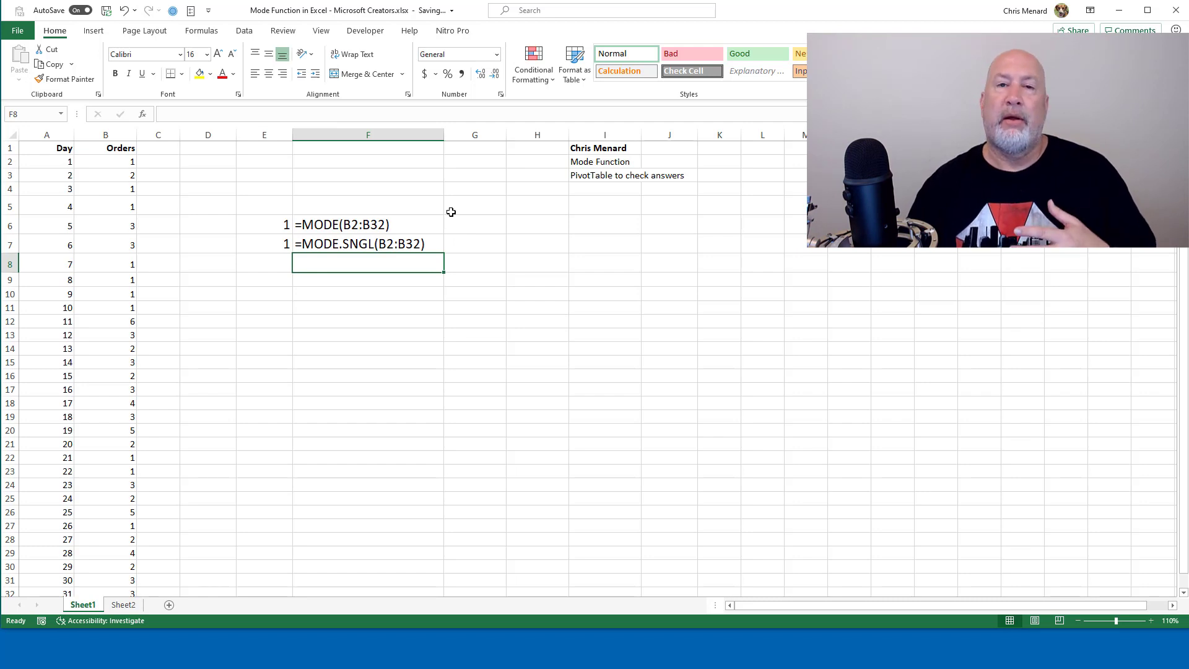
click(120, 164)
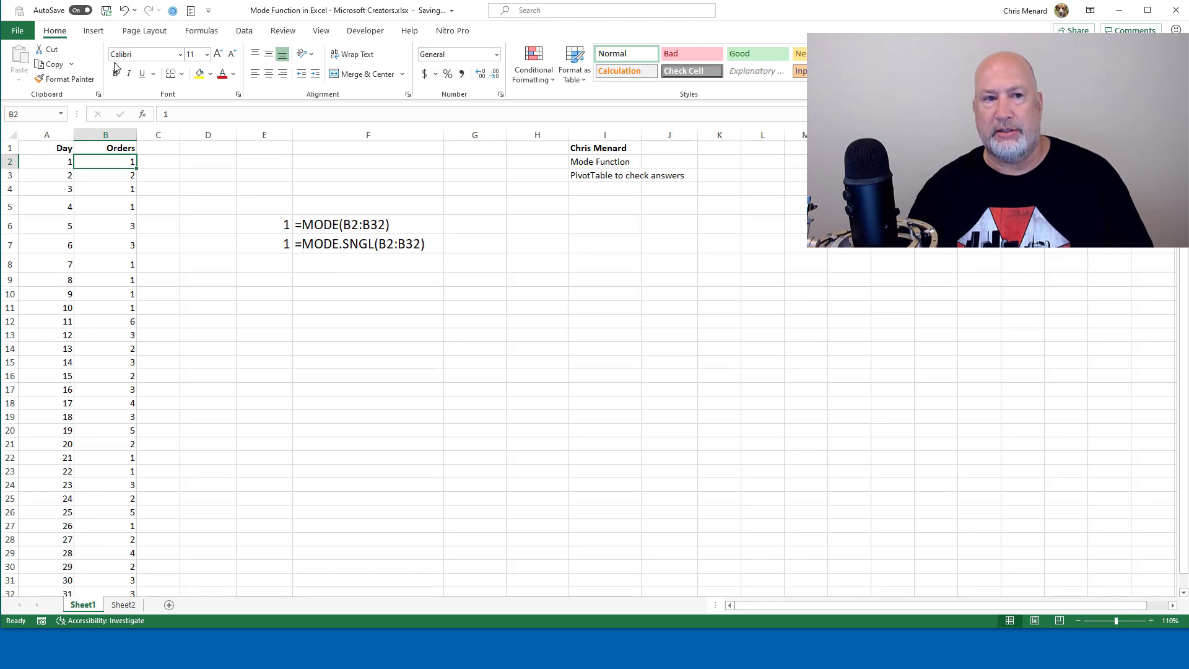
Insert a PivotTable from the A1:B32 data at H9 on the existing worksheet.
click(106, 177)
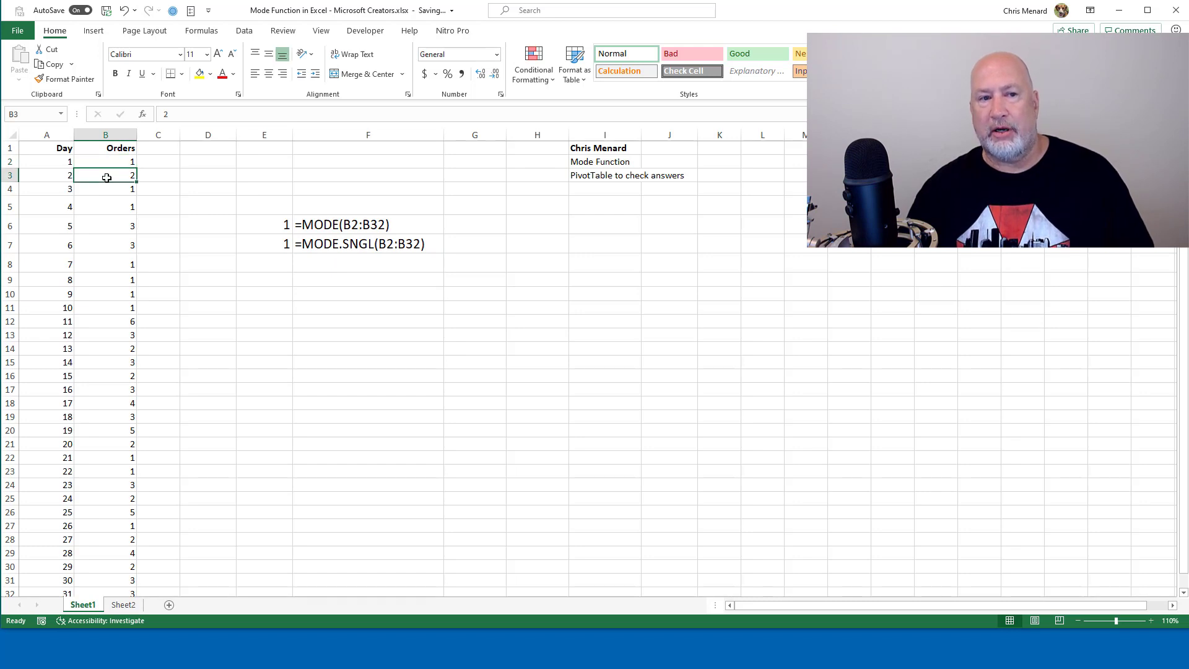
click(94, 31)
click(25, 62)
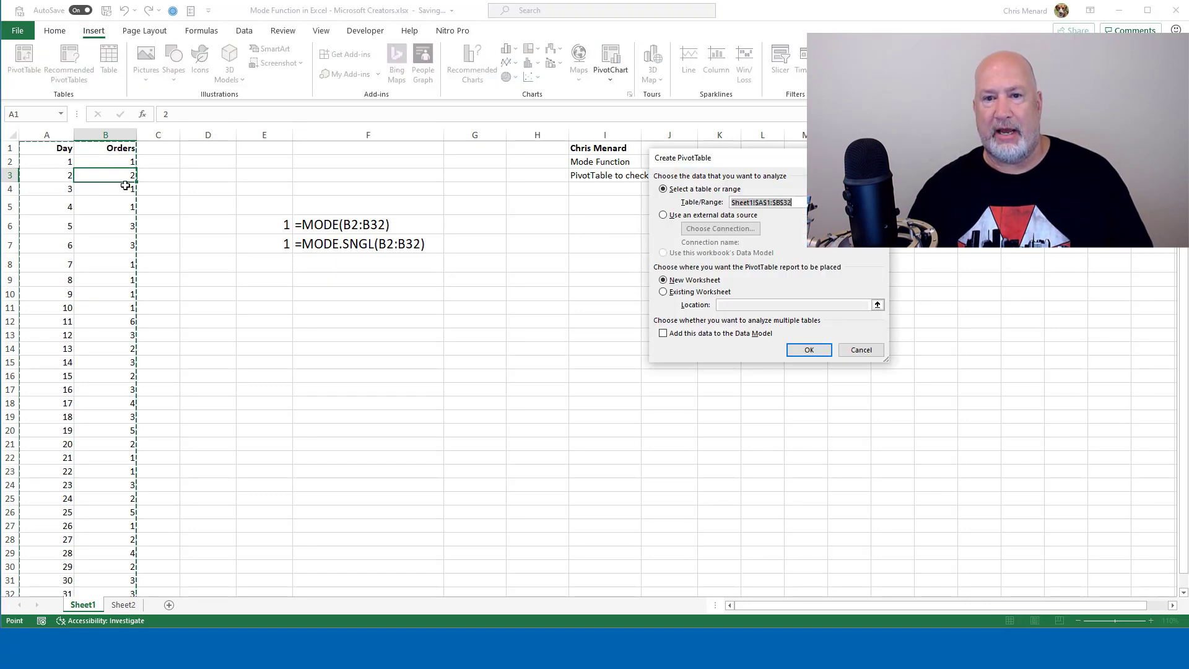
click(678, 293)
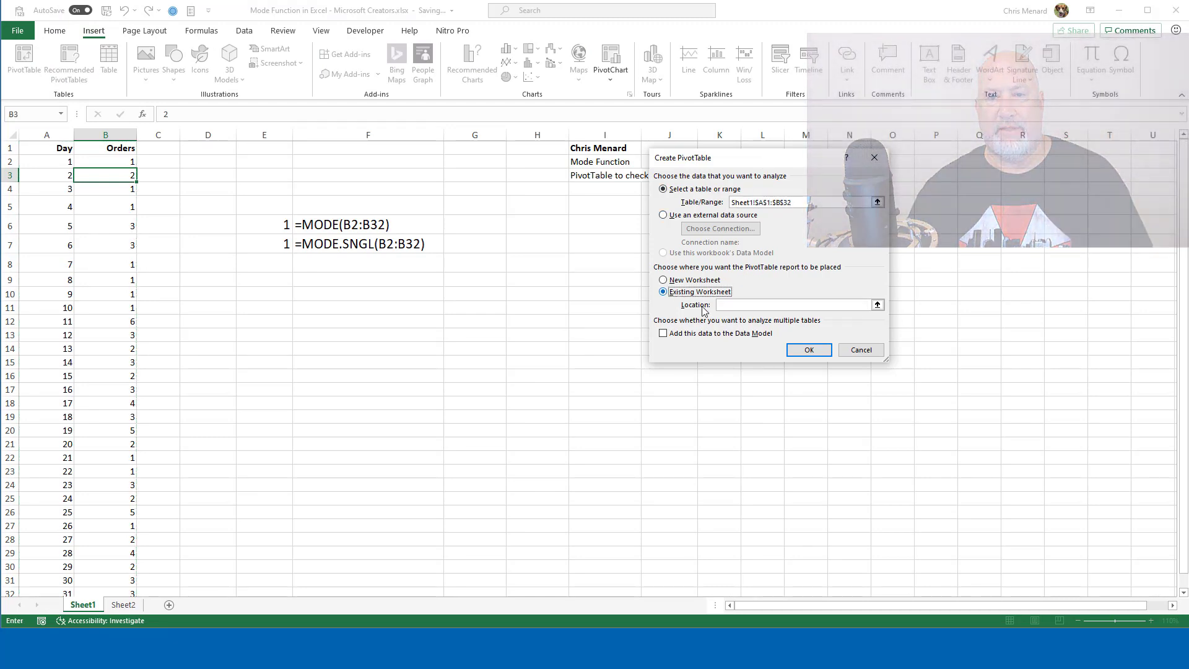
click(728, 306)
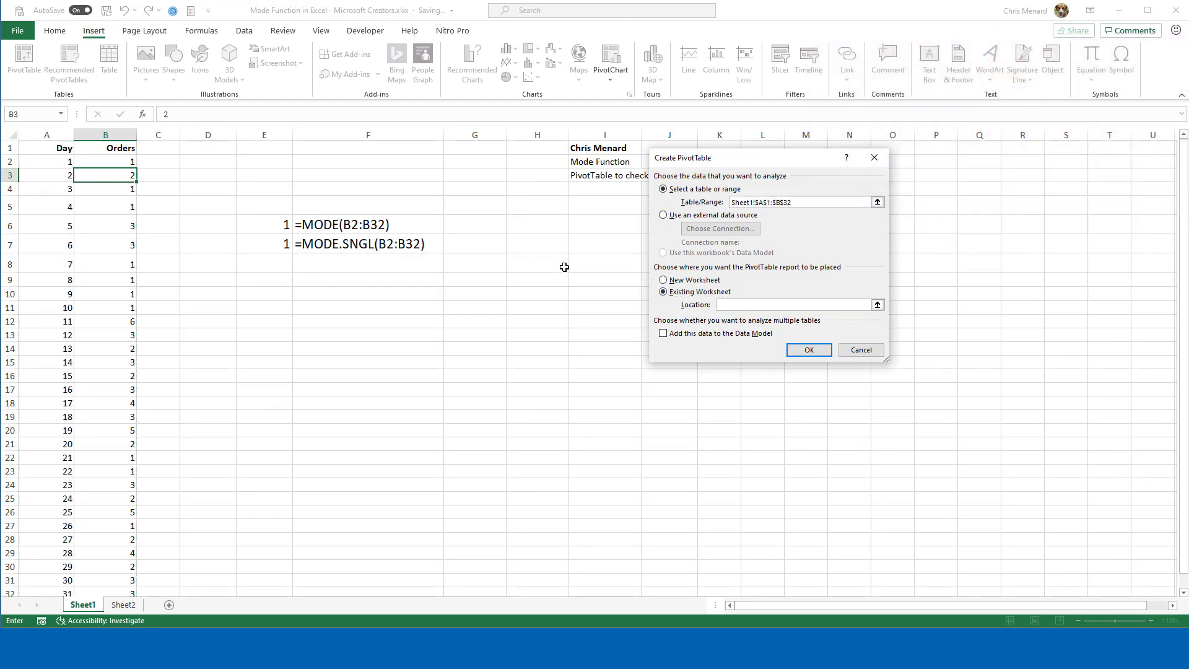
click(542, 282)
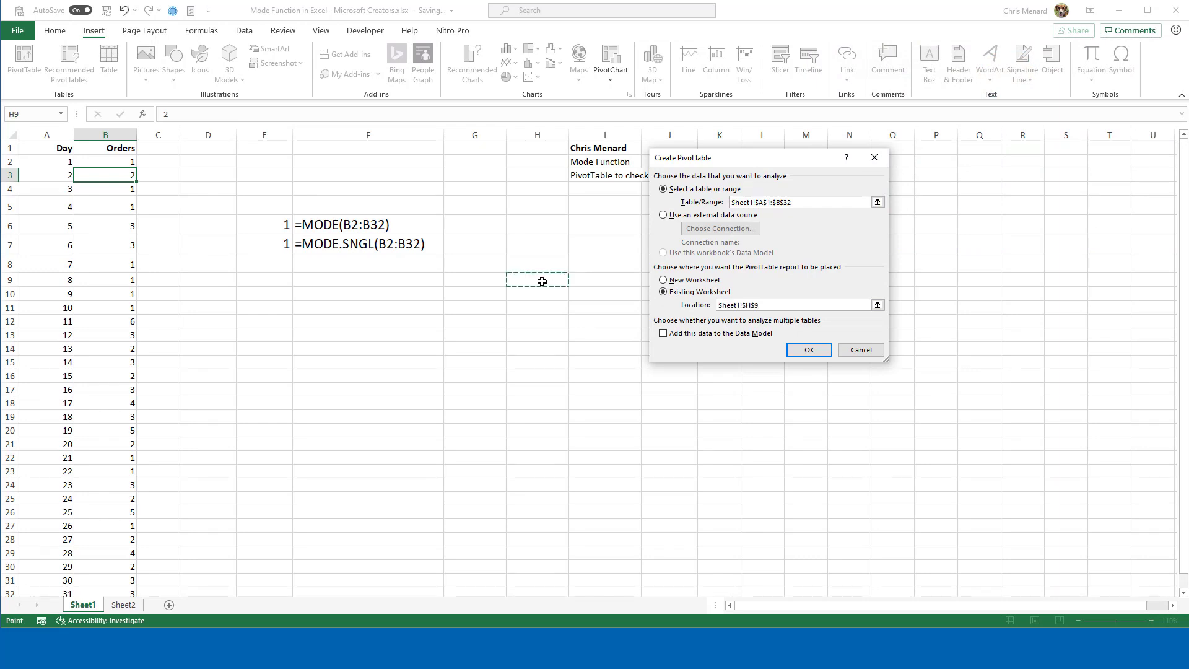
click(809, 351)
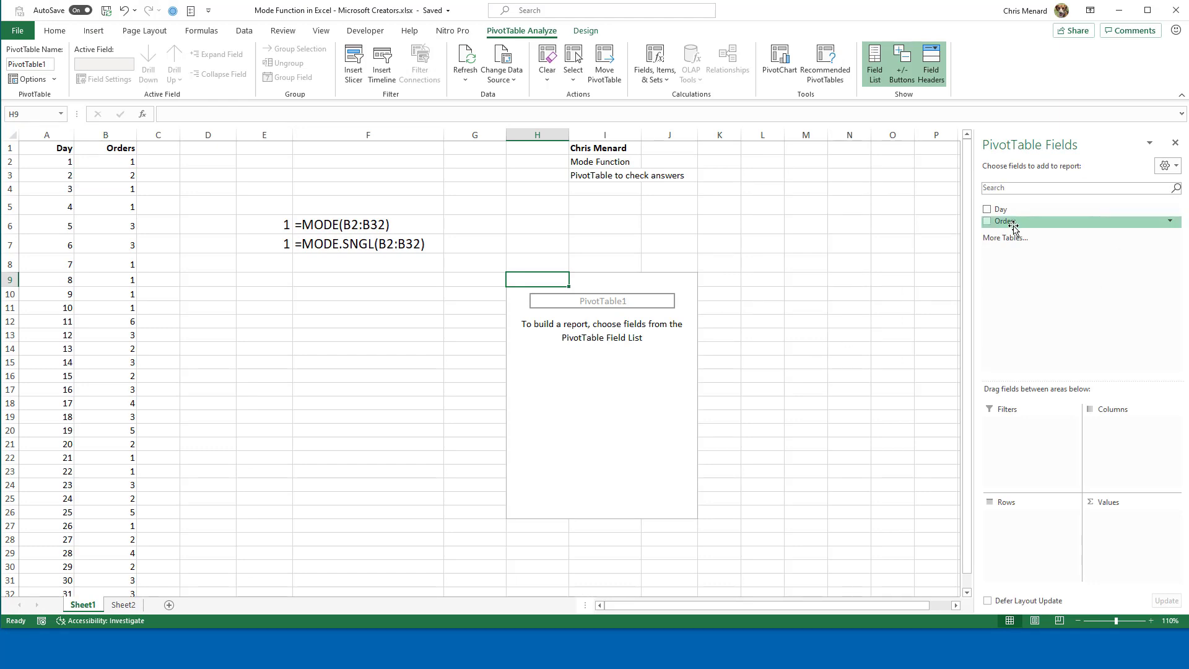
Put Orders in both Rows and Values, listing counts 1–6 with Sum of Orders totalling 75.
drag(1013, 227, 1030, 518)
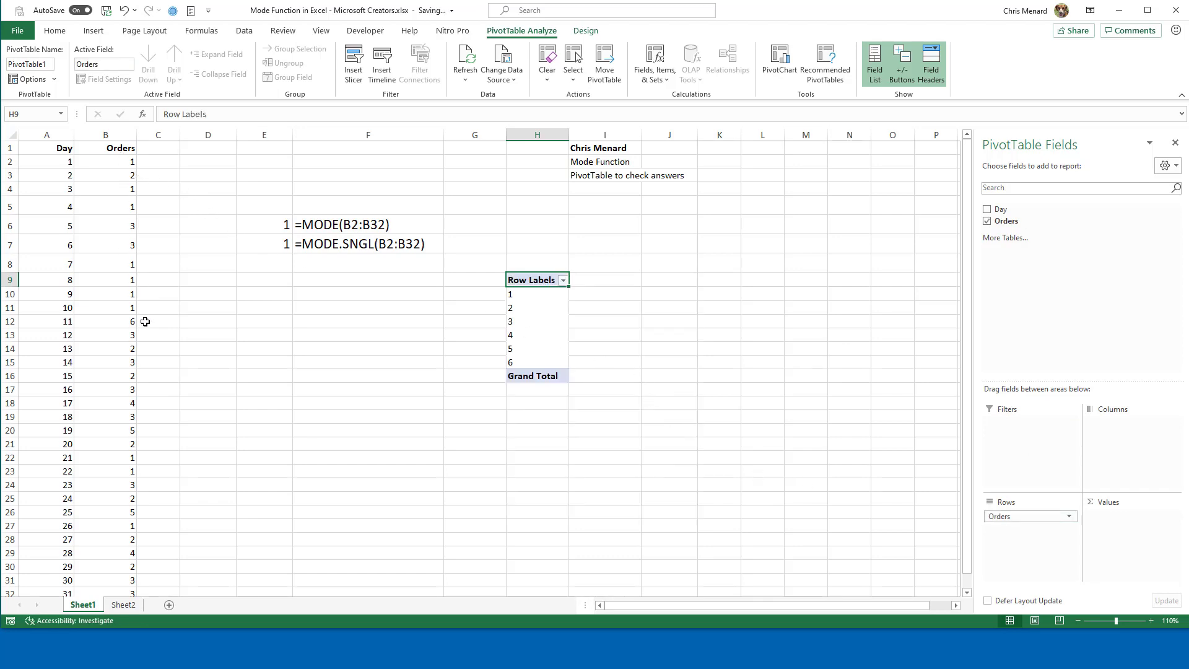
scroll(140, 325, down, 3)
scroll(141, 335, up, 3)
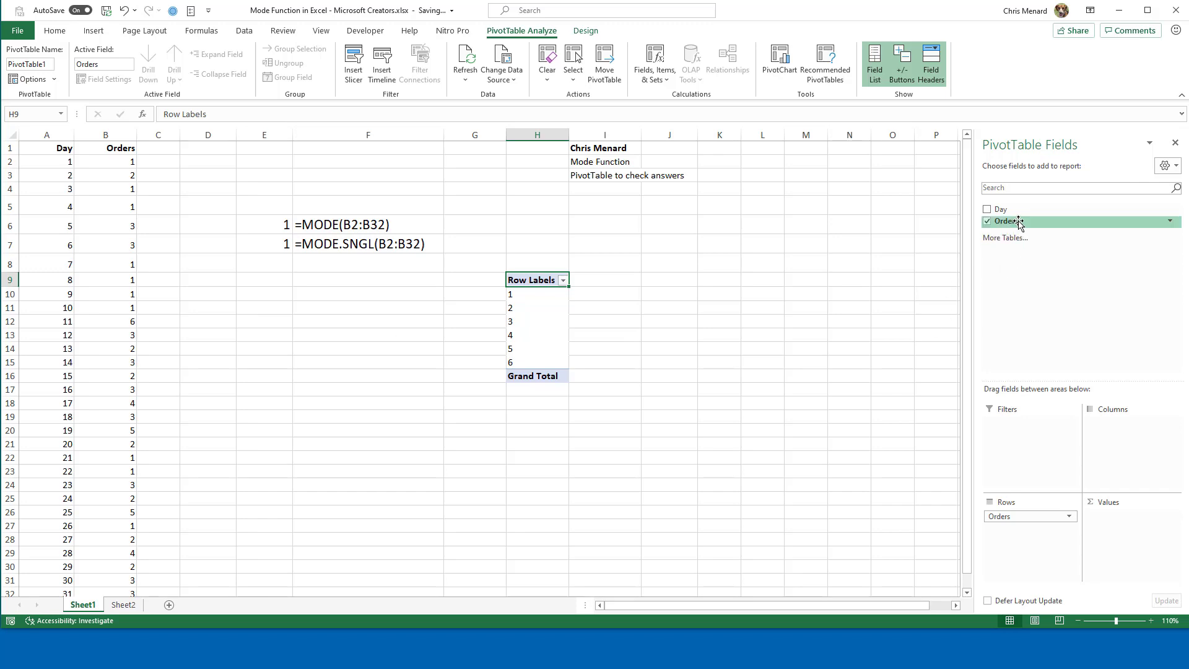
drag(1019, 223, 1121, 529)
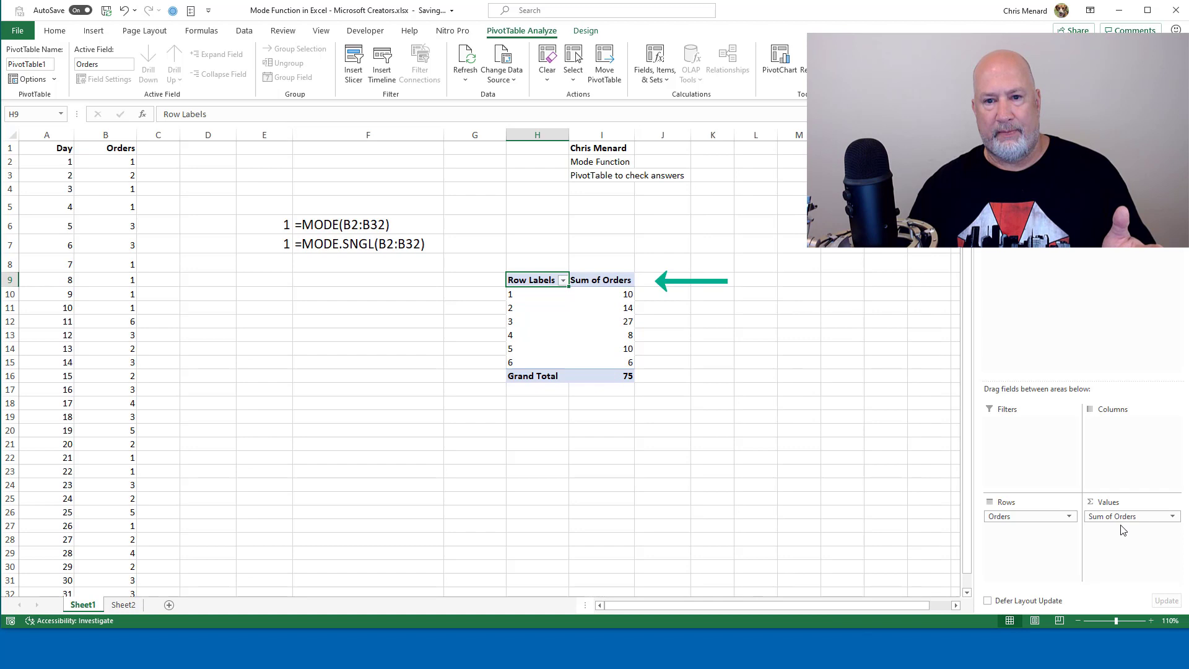
Switch the Orders value field to Count, showing value 1 occurring 10 times of 31.
double_click(601, 280)
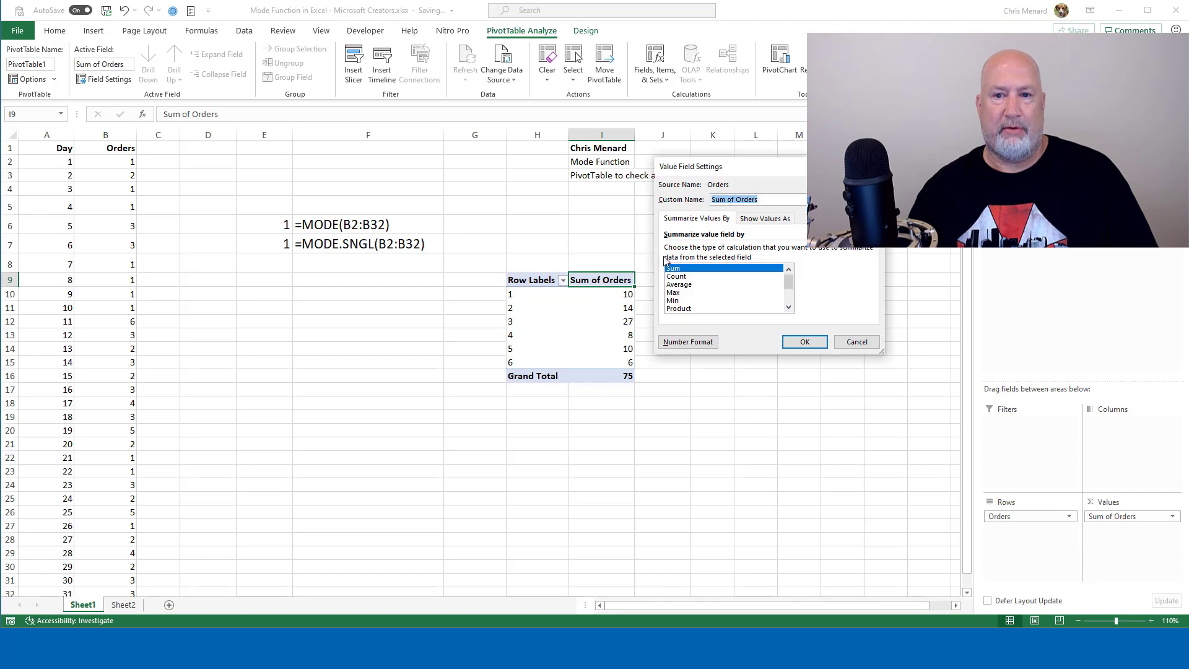
click(680, 276)
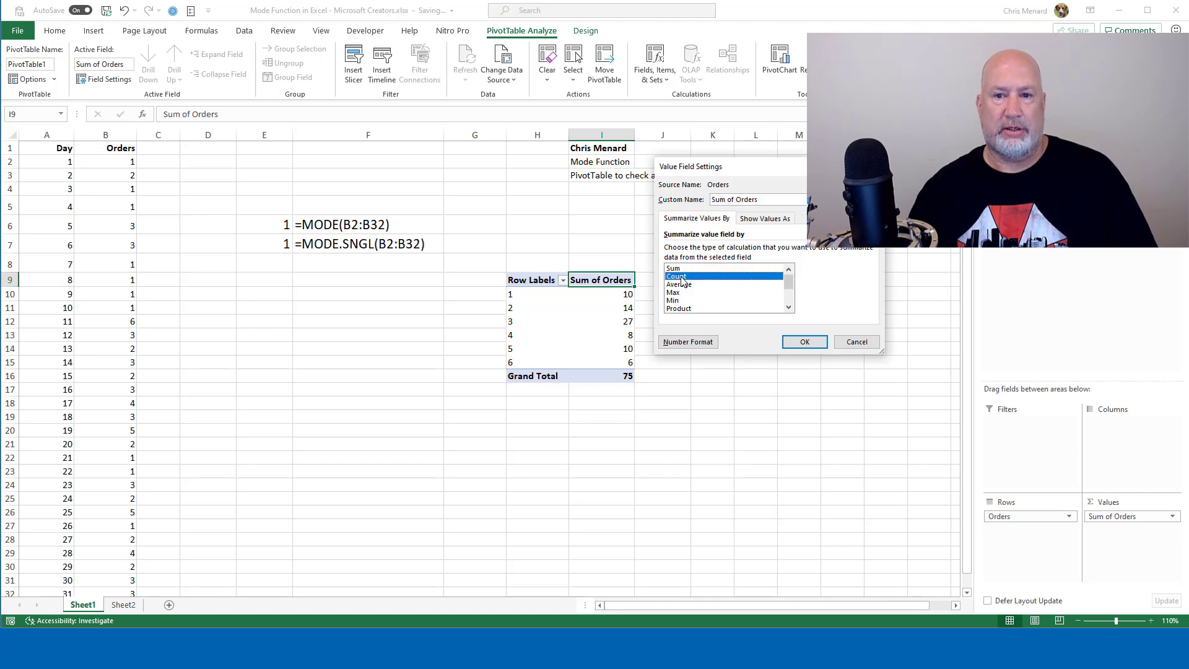
click(804, 343)
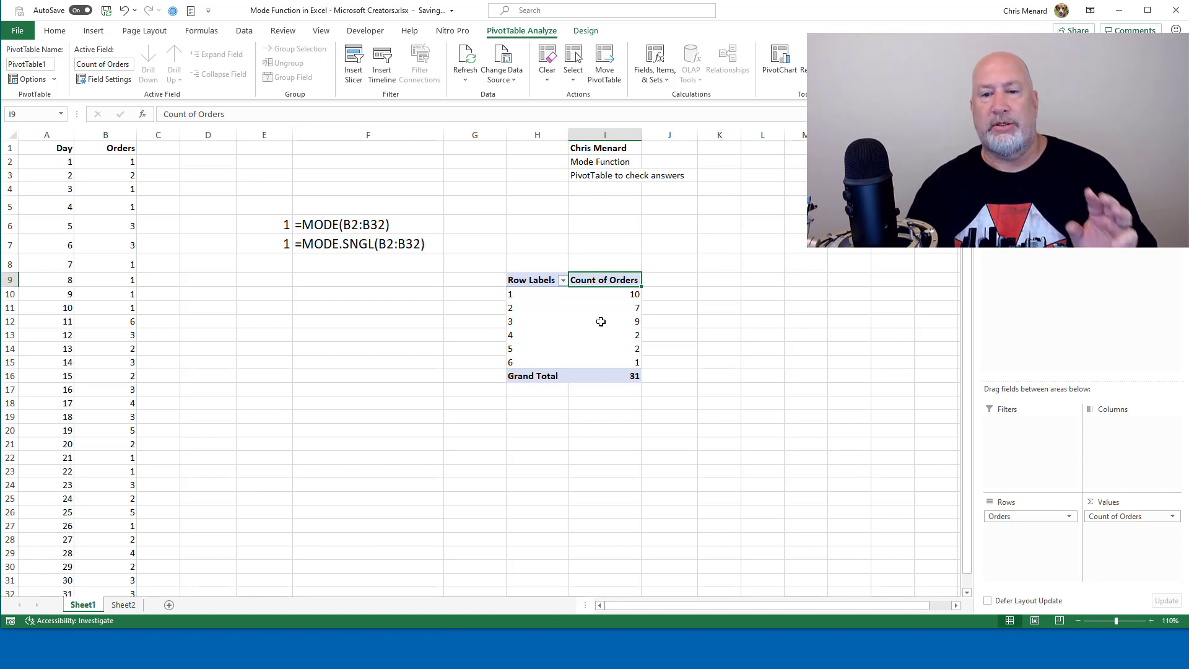
Change B3 to 3, refresh the PivotTable, and check the MODE results in E6 and E7.
mouse_move(602, 321)
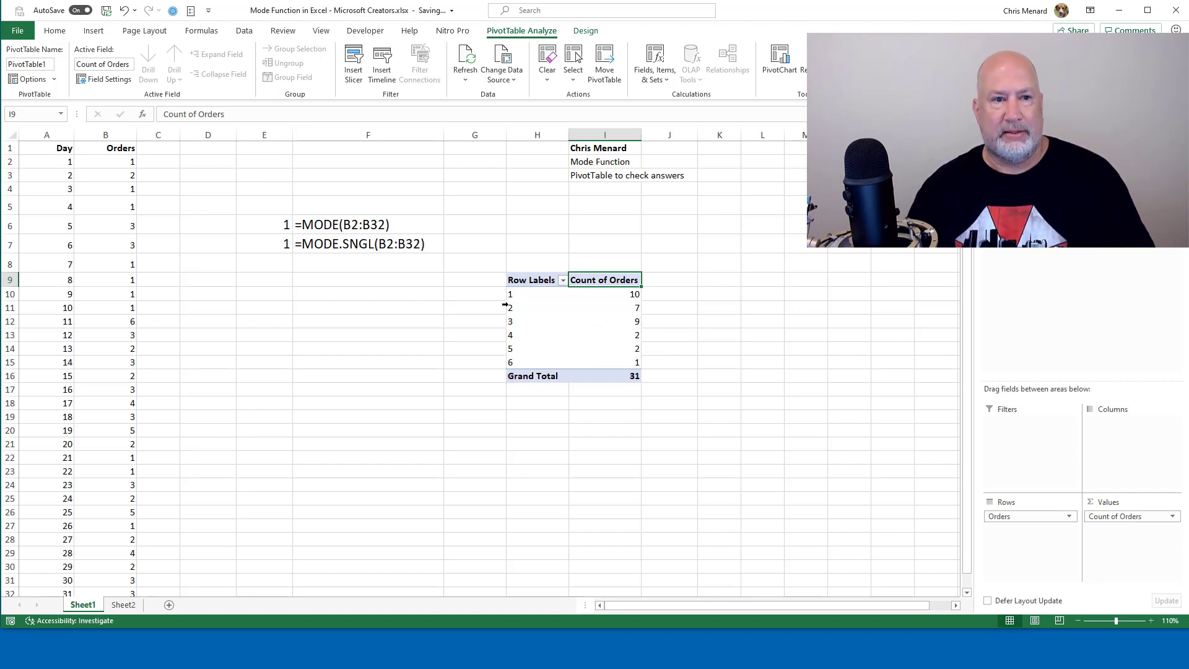
click(117, 176)
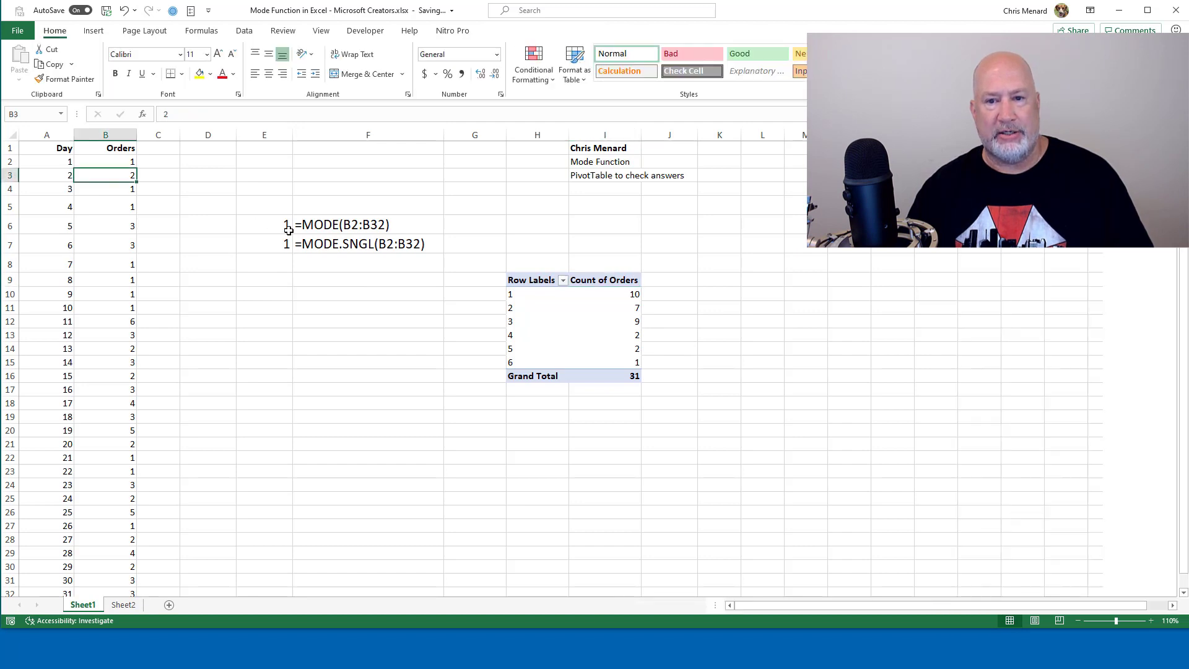
text(3)
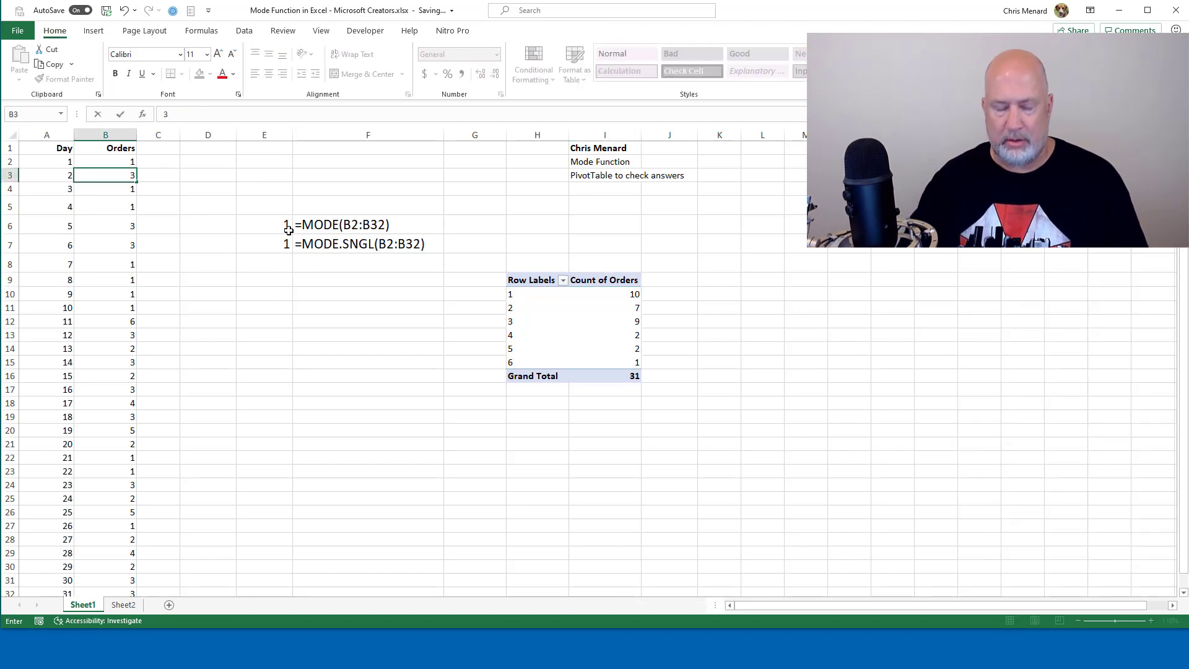
key(Return)
right_click(626, 308)
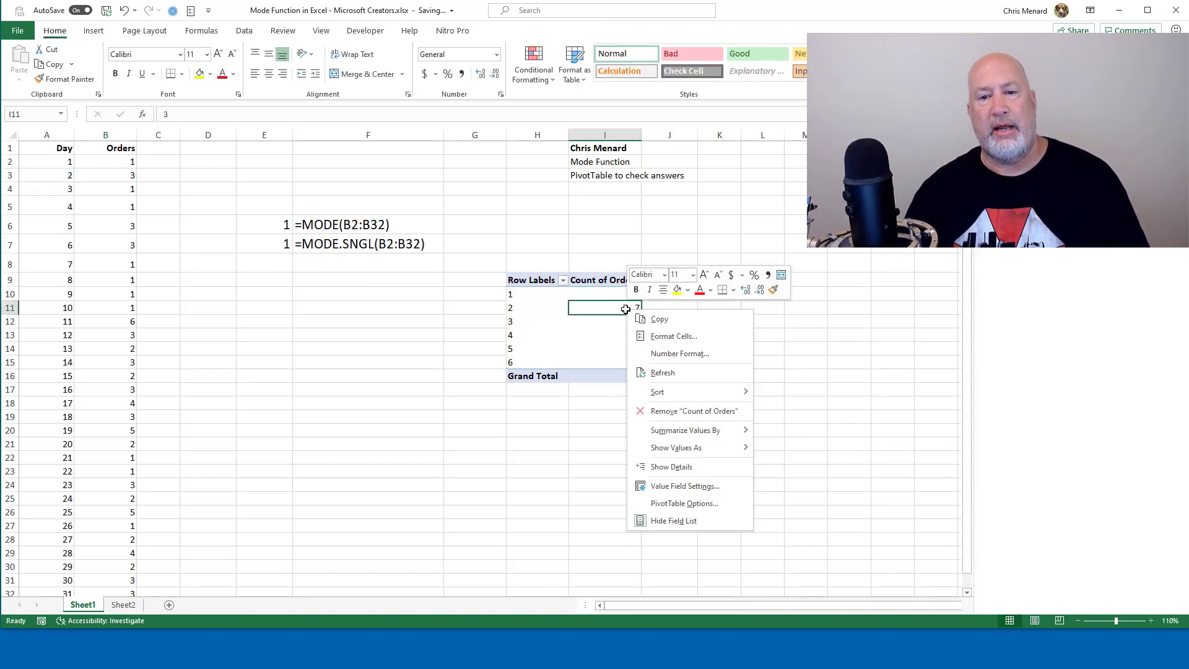
click(662, 373)
click(266, 226)
click(256, 243)
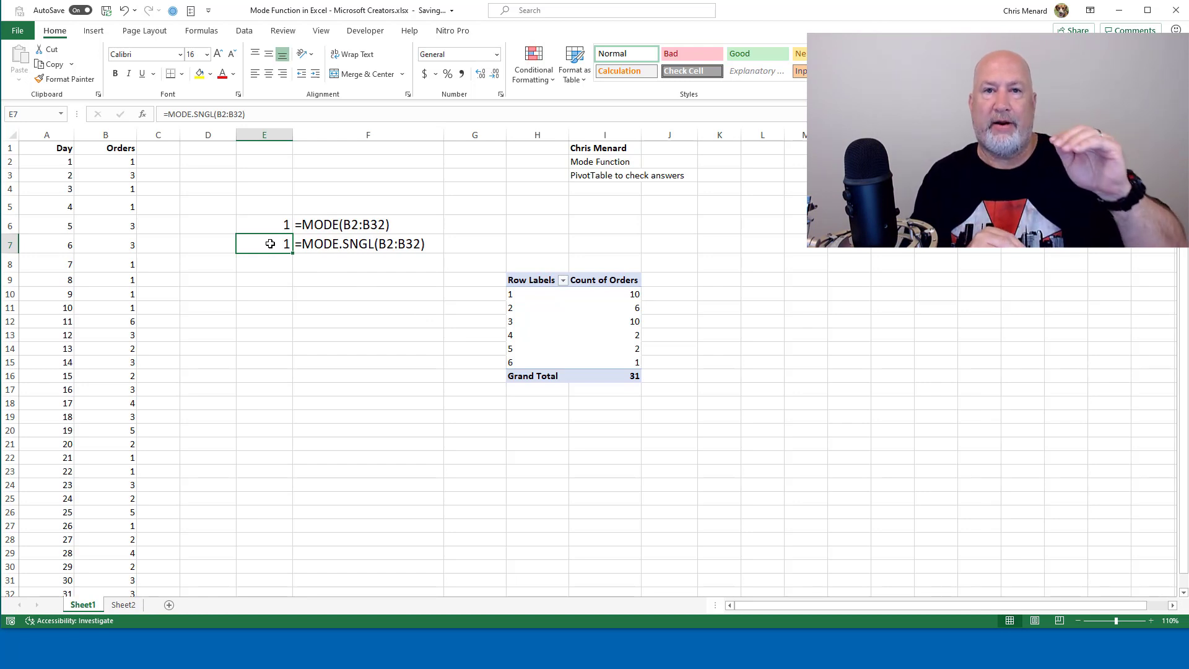
Set B2 to 3 and B3 to 1 so both MODE formulas return 3.
click(114, 163)
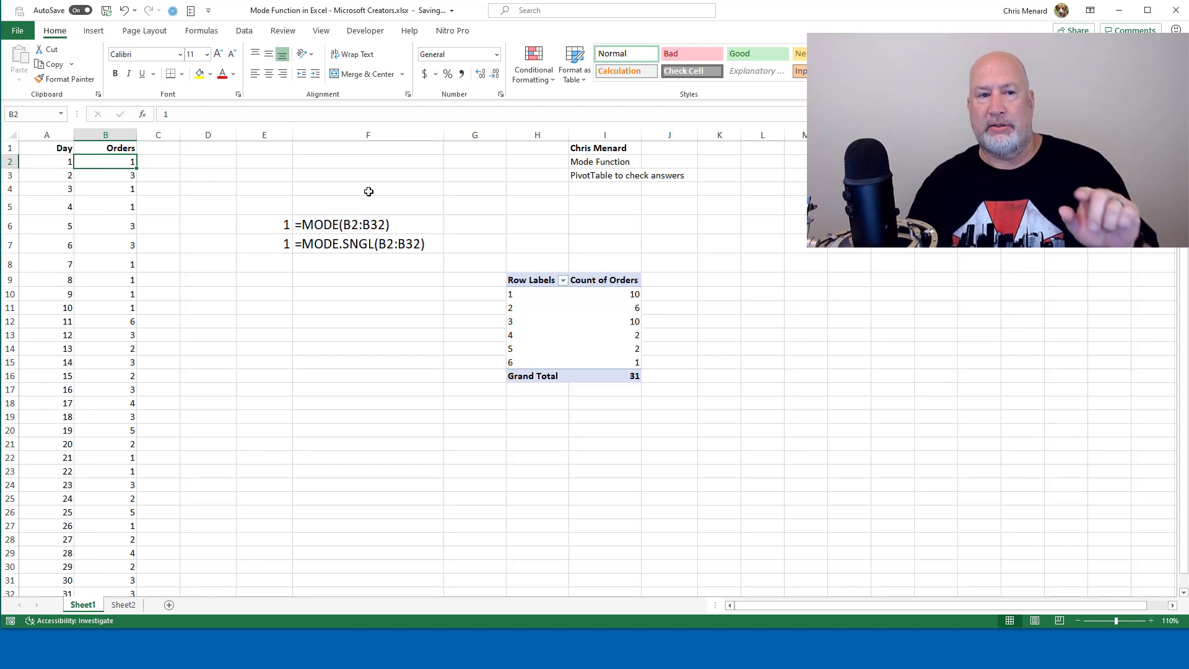
text(3)
key(Return)
text(1)
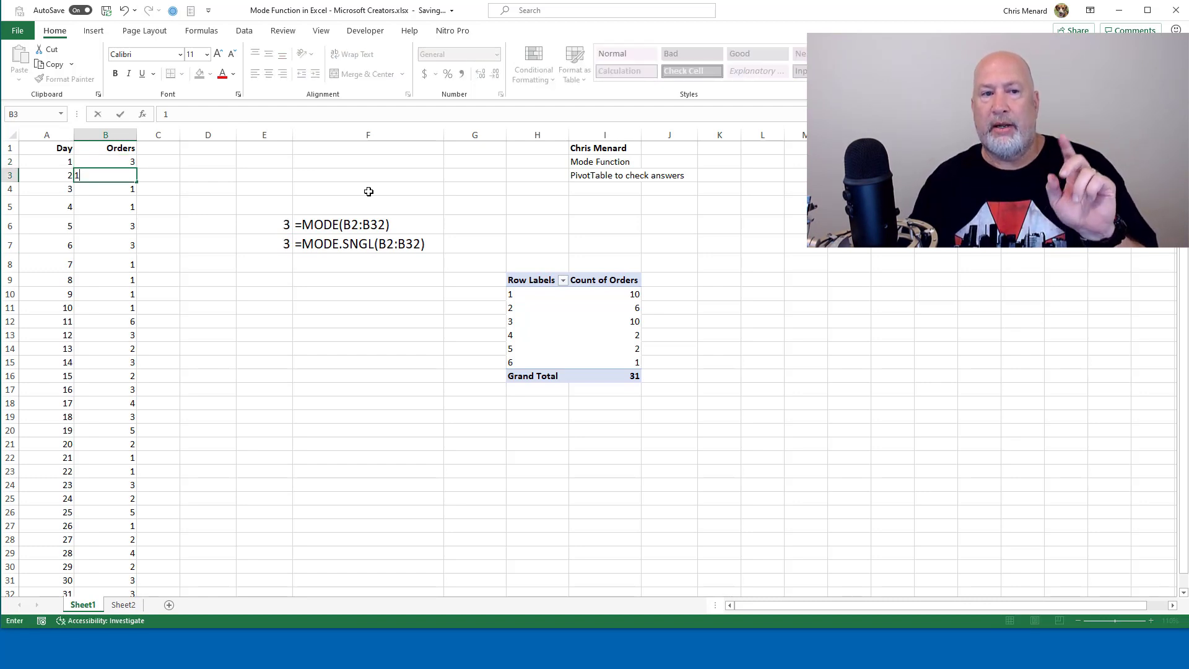
key(Return)
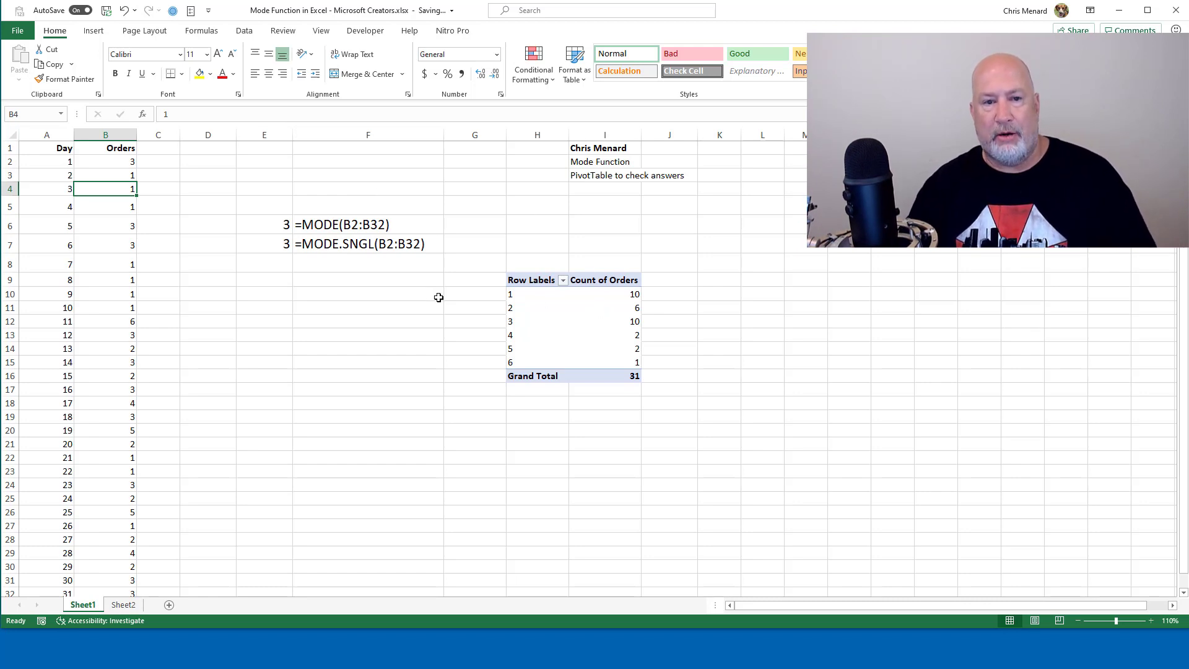
Enter =MODE.MULT(B2:B32) in E8, spilling the tied modes 3 and 1 into E8:E9.
click(284, 265)
text(=mode)
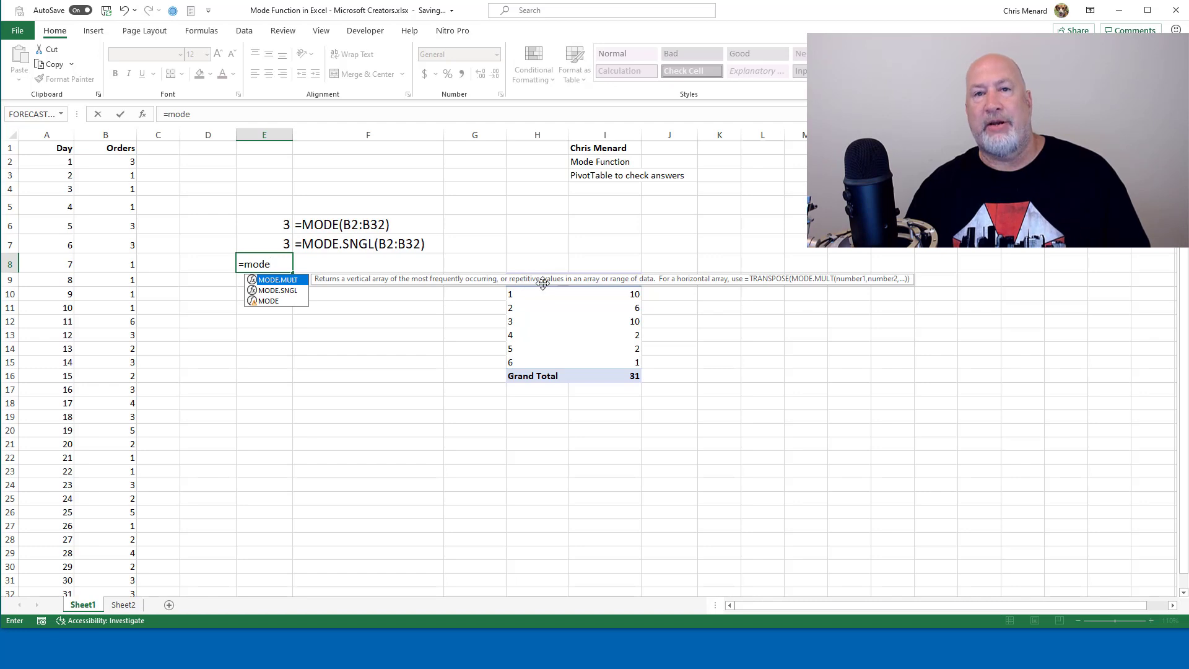
double_click(277, 280)
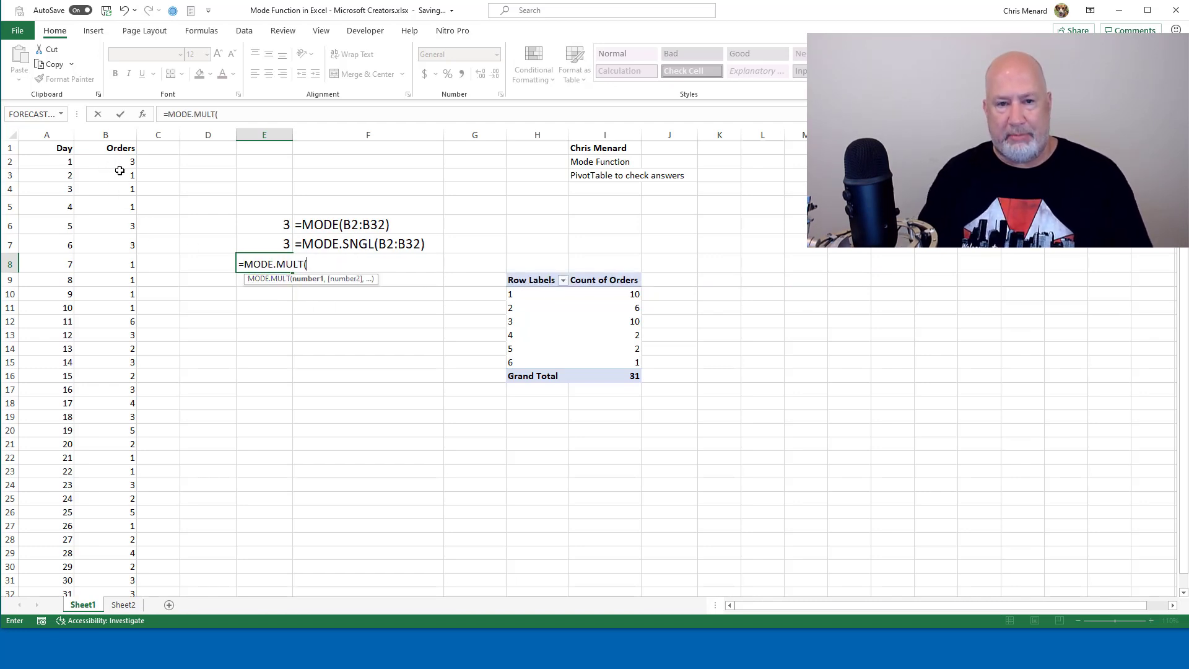
text(b2:b32)
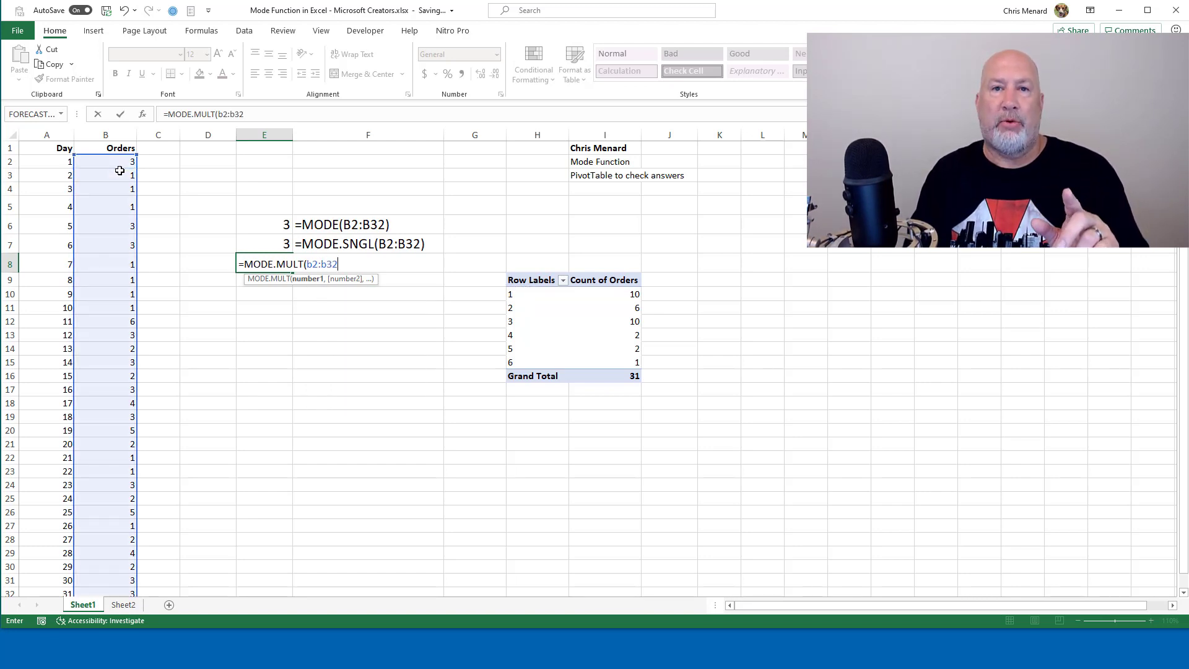
key(Return)
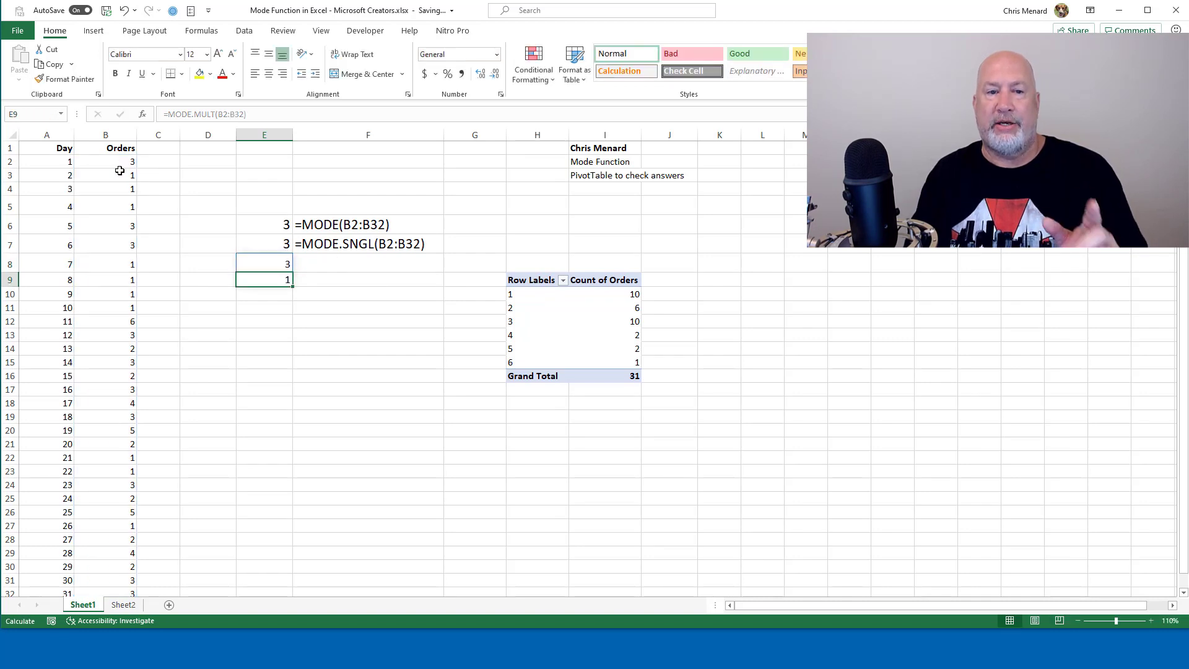
key(Up)
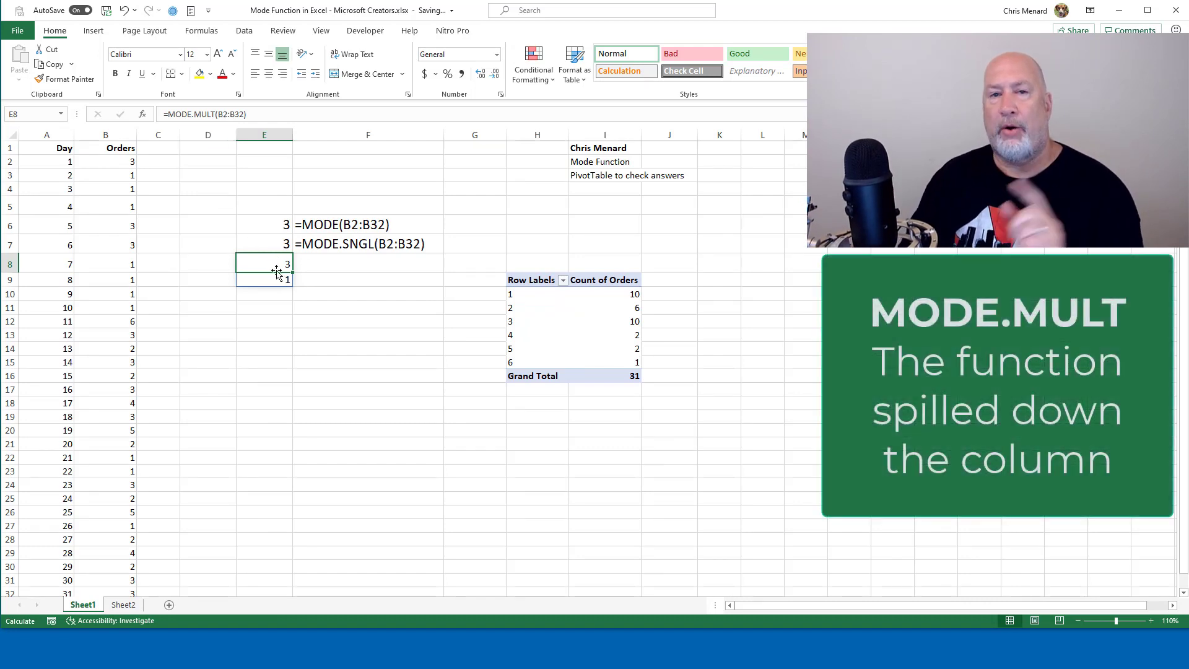
Copy F7's FORMULATEXT formula to F8 and check the spilled results 3 and 1 in E8:E9.
click(371, 251)
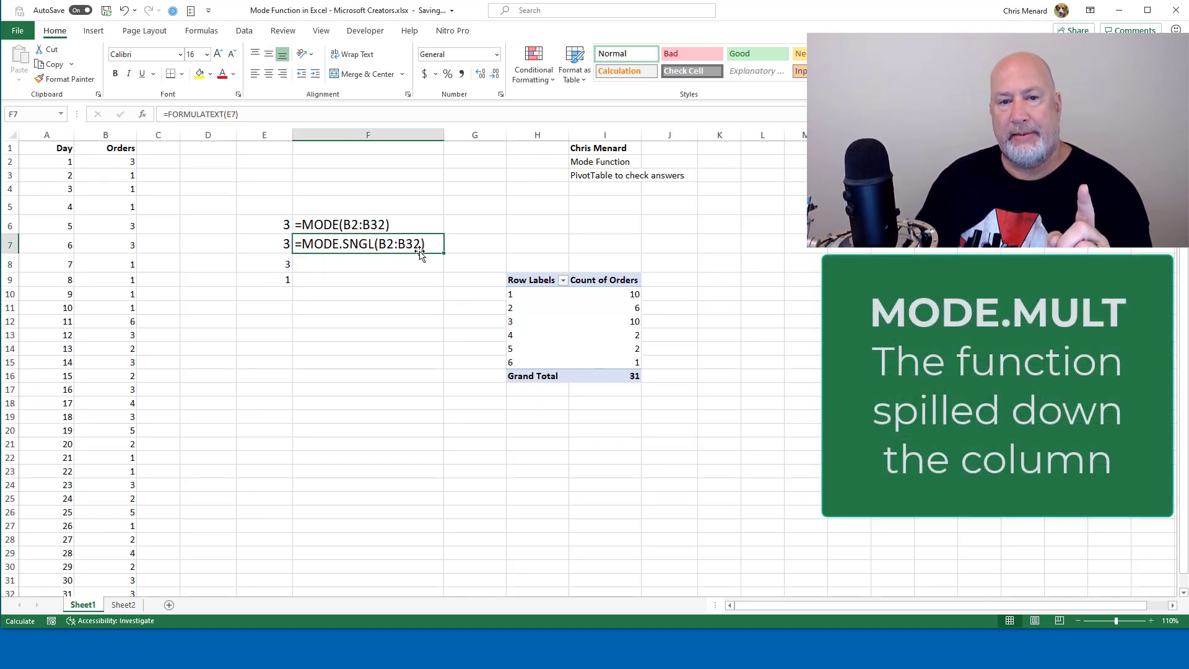
drag(442, 253, 442, 272)
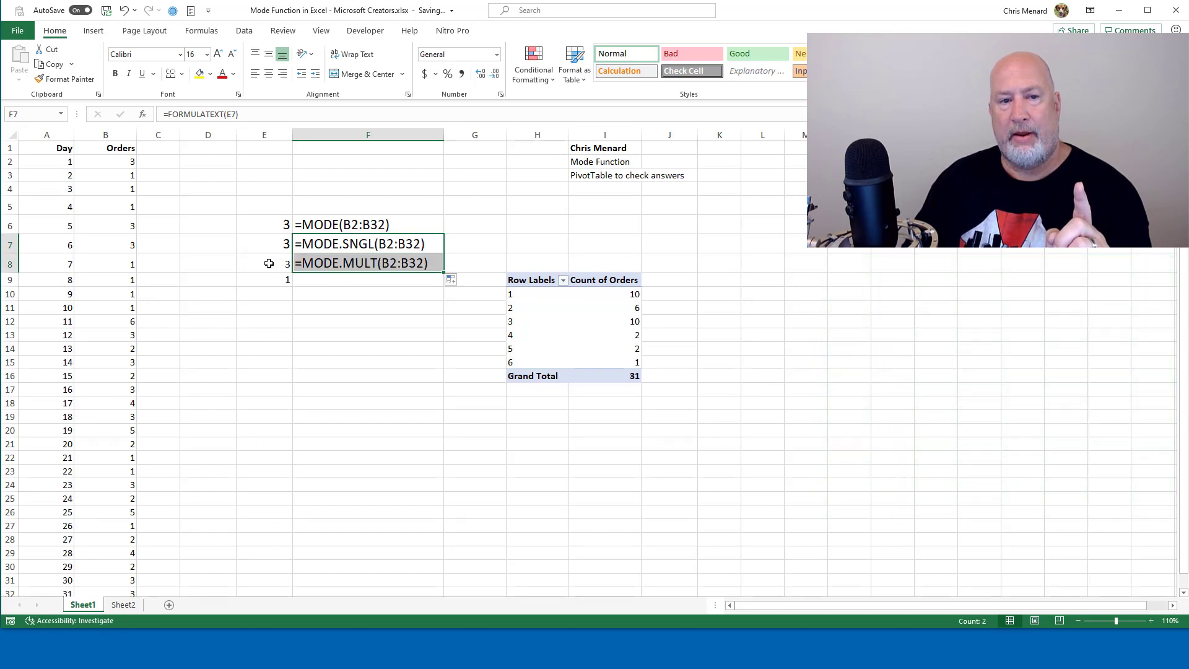
click(269, 264)
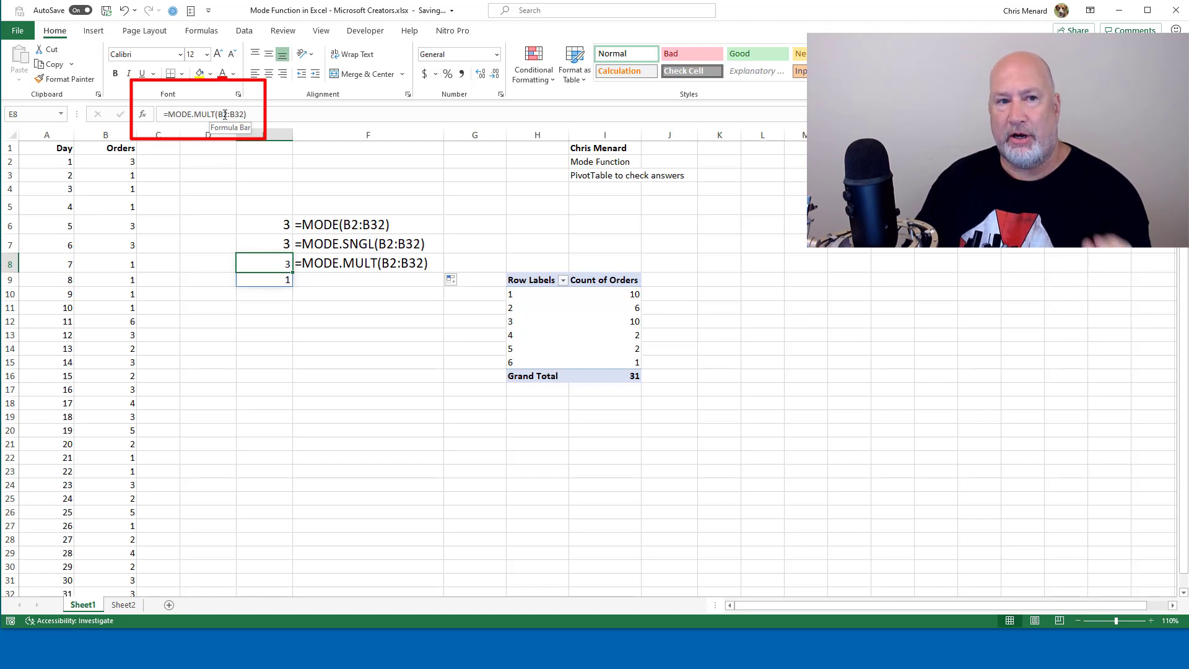
click(280, 280)
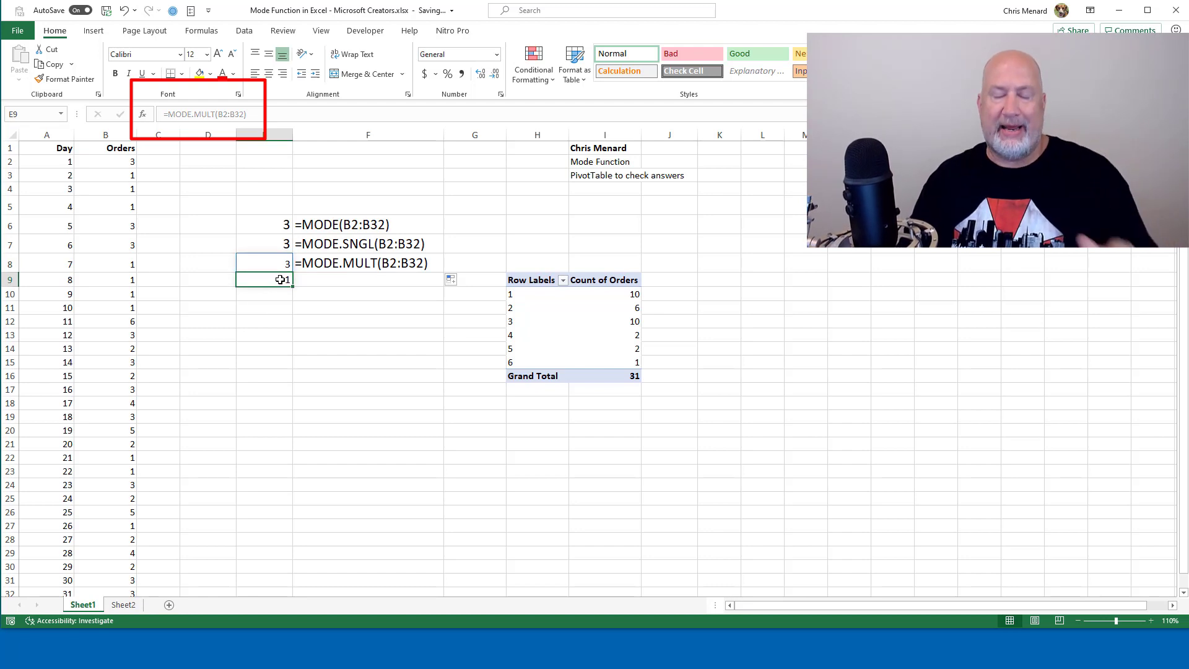
Give F6 a yellow fill, then select the formula texts in F7:F8.
click(312, 280)
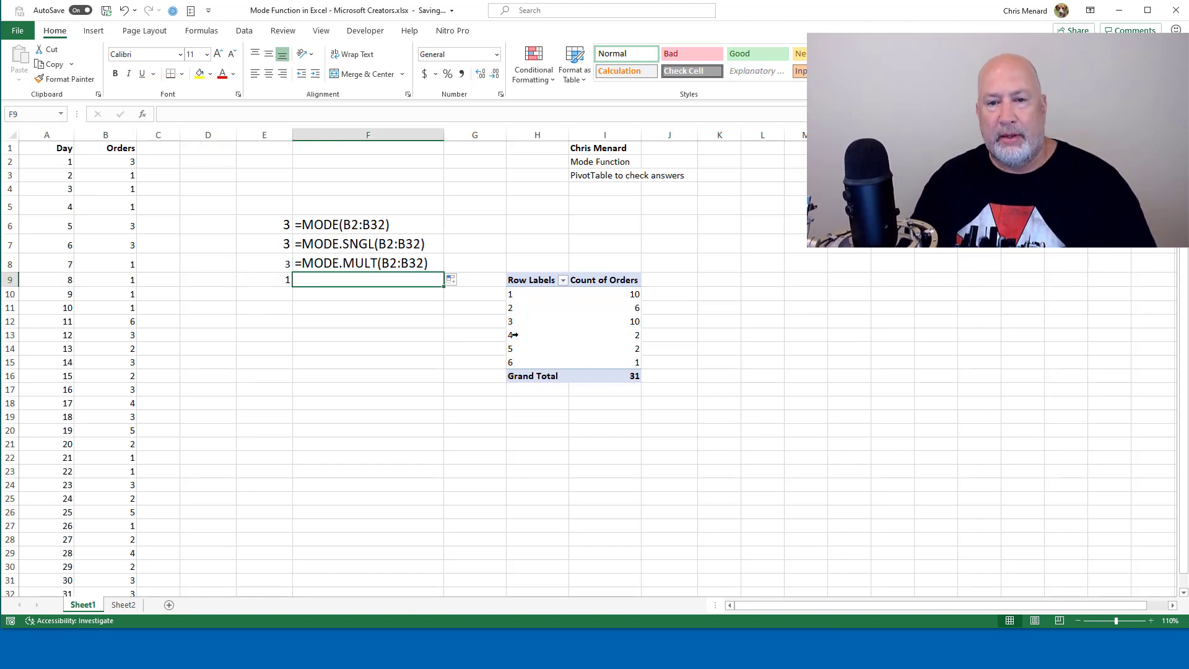
mouse_move(611, 311)
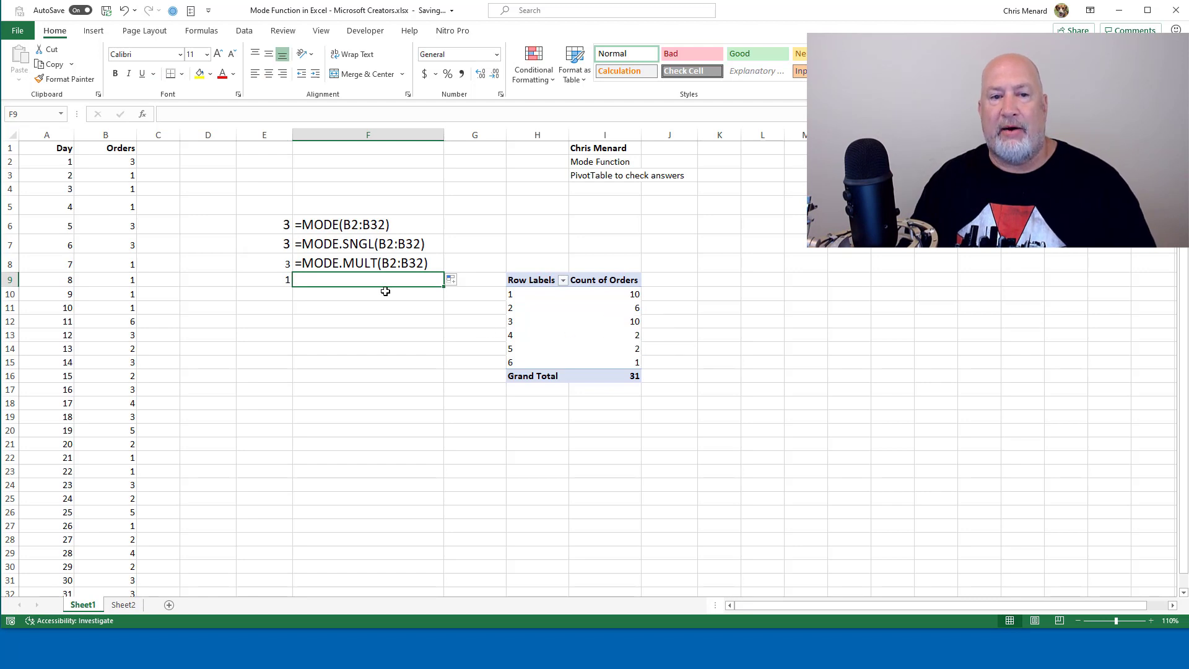
click(326, 225)
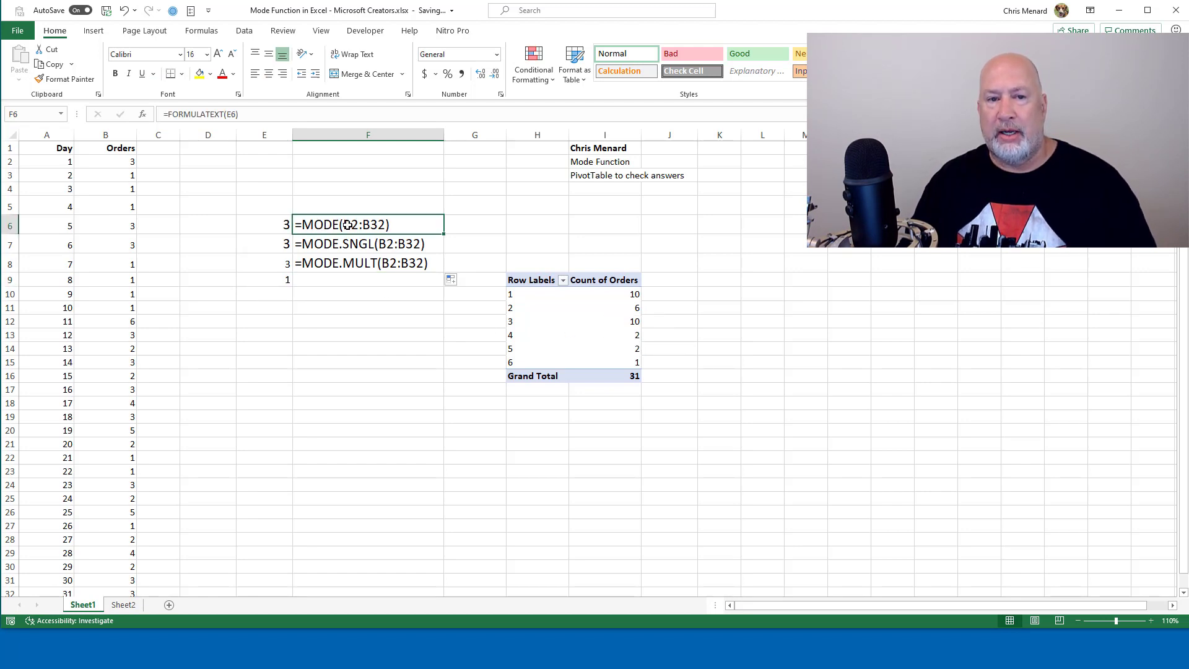
click(196, 74)
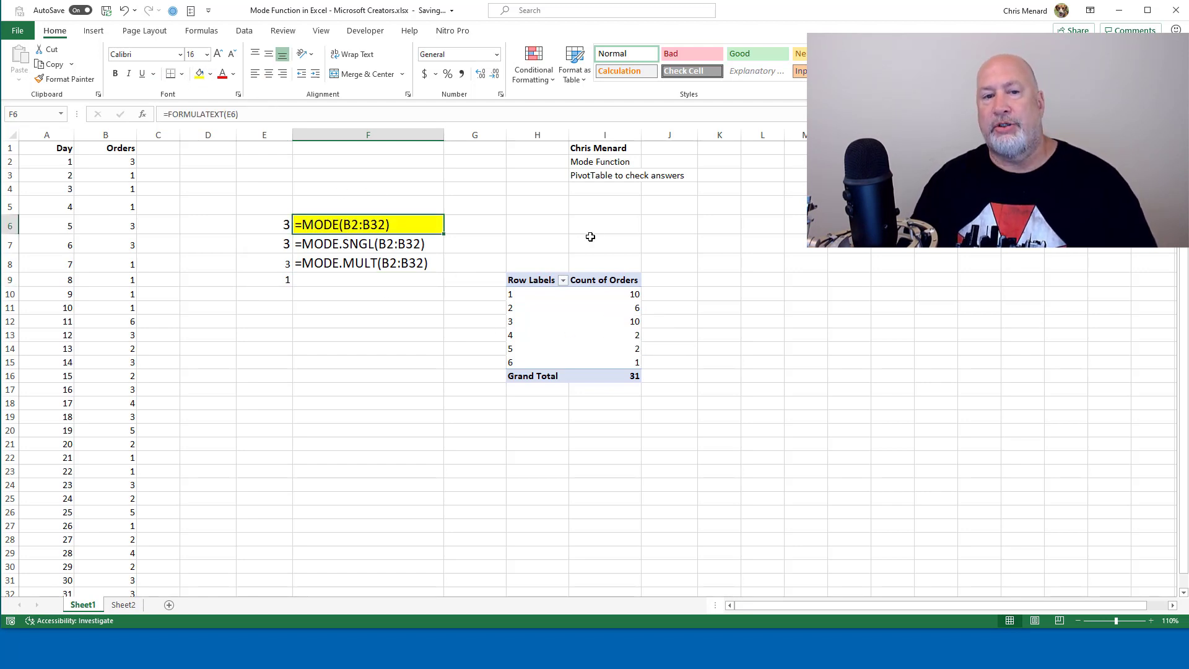
drag(374, 246, 377, 265)
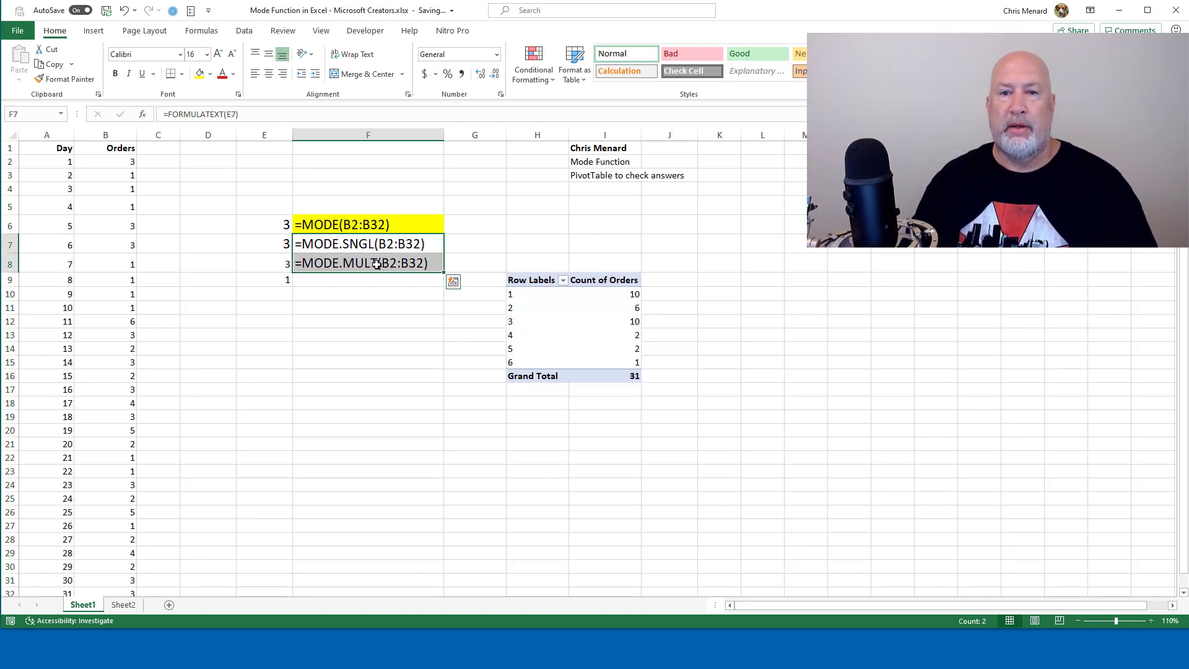